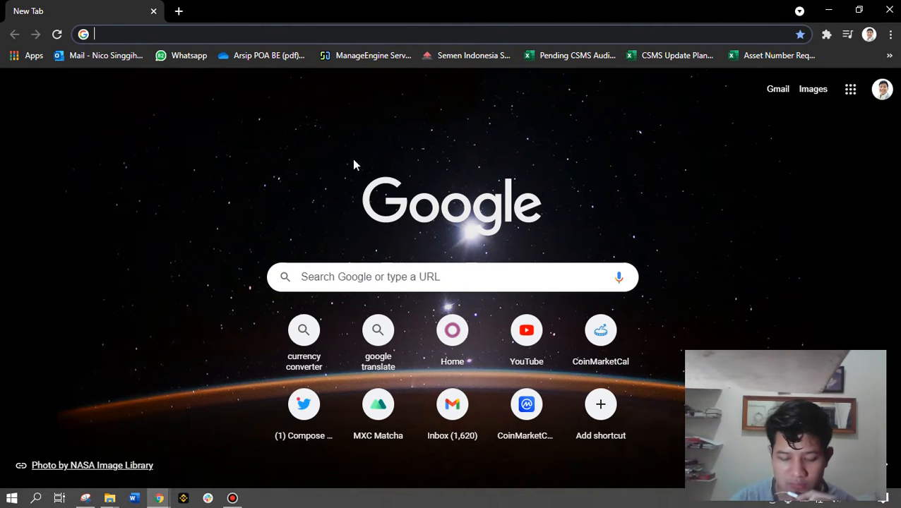
# Load the Odoo site at localhost:8069 and go to the Settings app from the apps menu
pyautogui.write('loc')
pyautogui.press('Return')
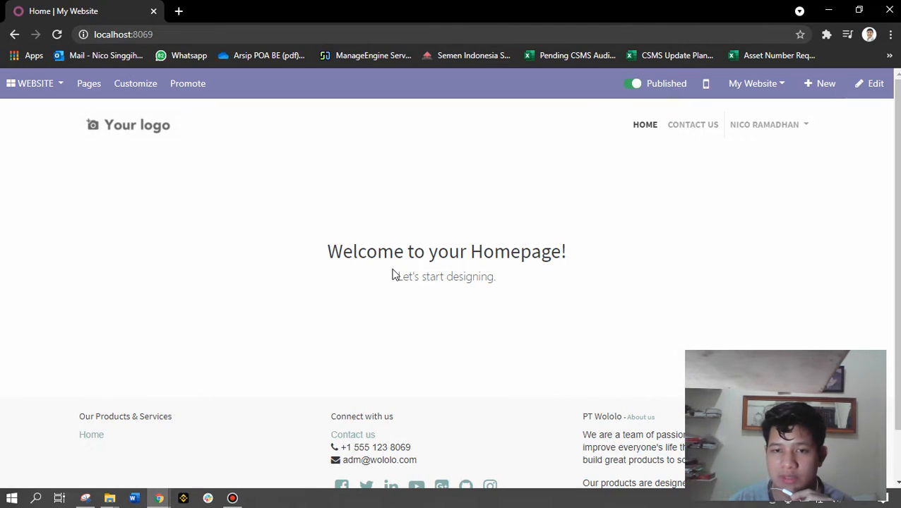
pyautogui.click(807, 129)
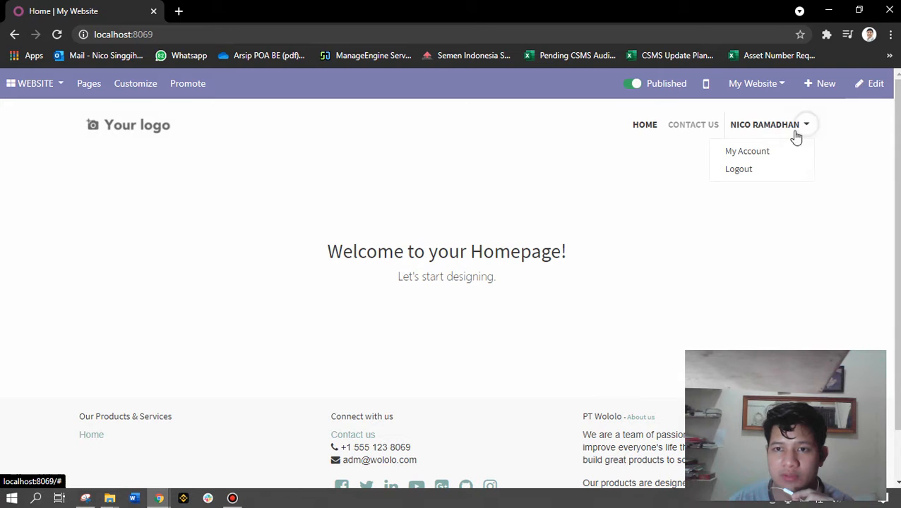
pyautogui.click(607, 211)
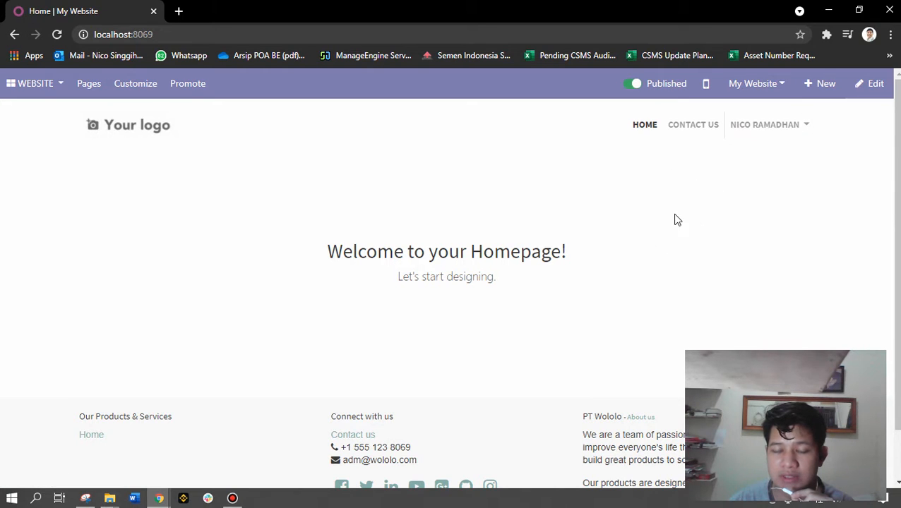
pyautogui.click(45, 92)
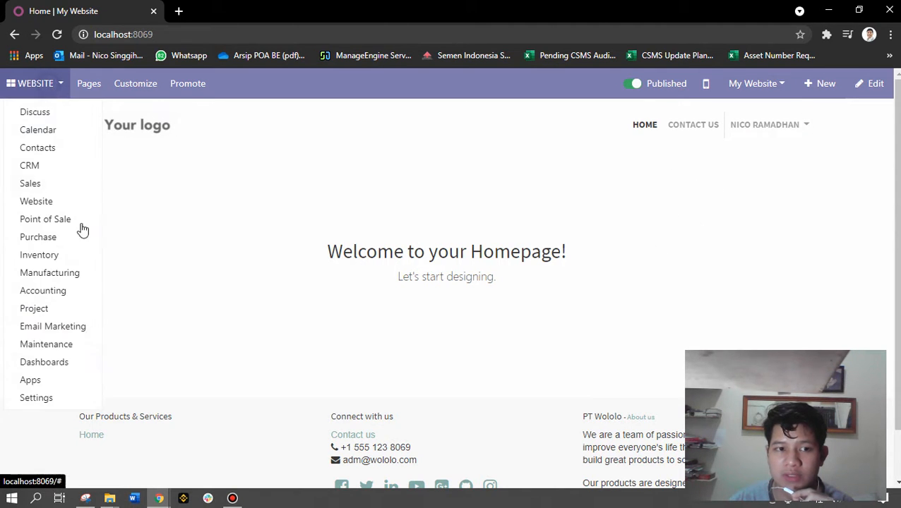
pyautogui.click(47, 398)
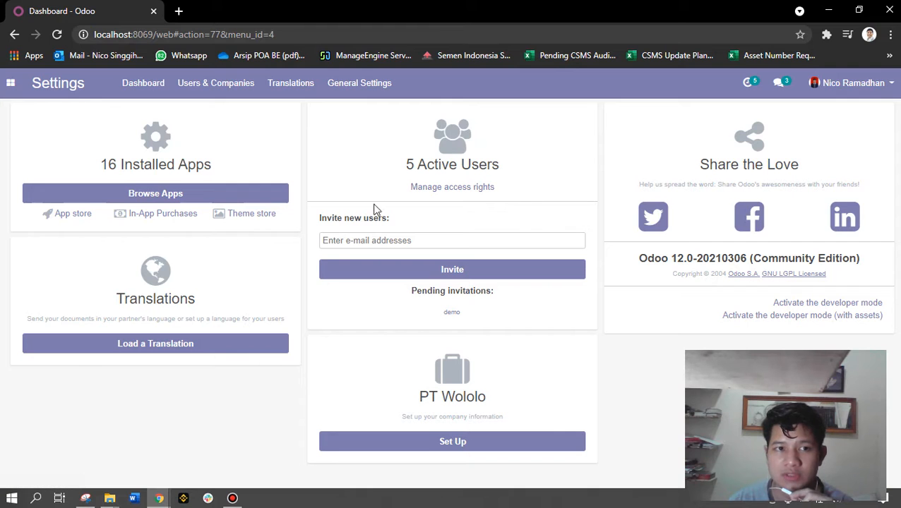
# Create a new user named 'Accountant 01' from the users list and enter their login e-mail
pyautogui.click(474, 187)
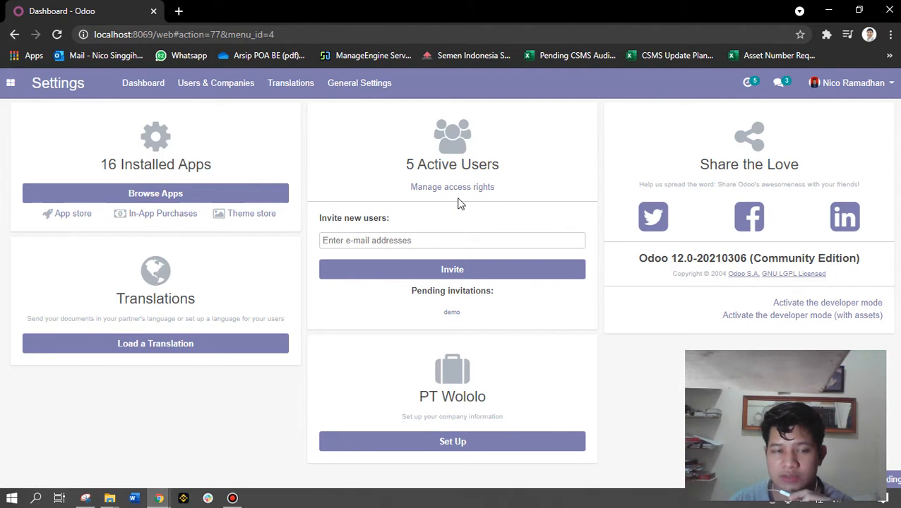
pyautogui.click(31, 140)
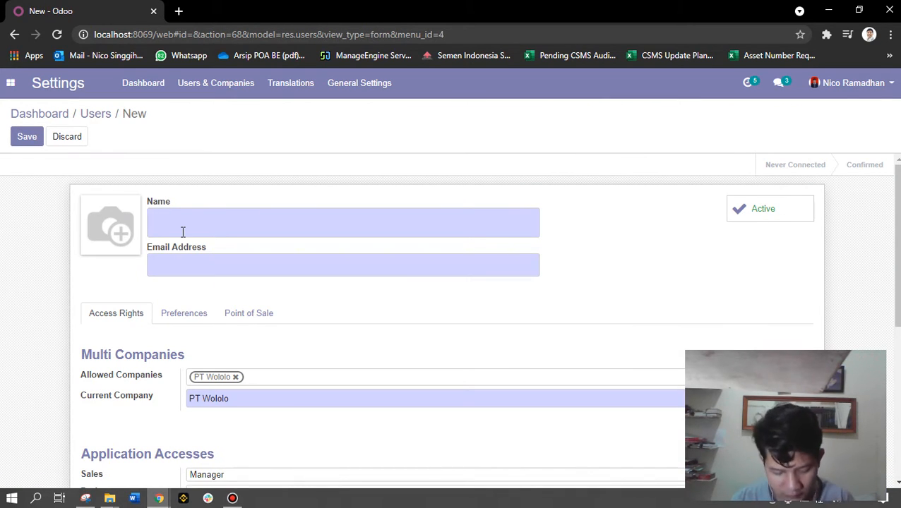
pyautogui.write('Acc')
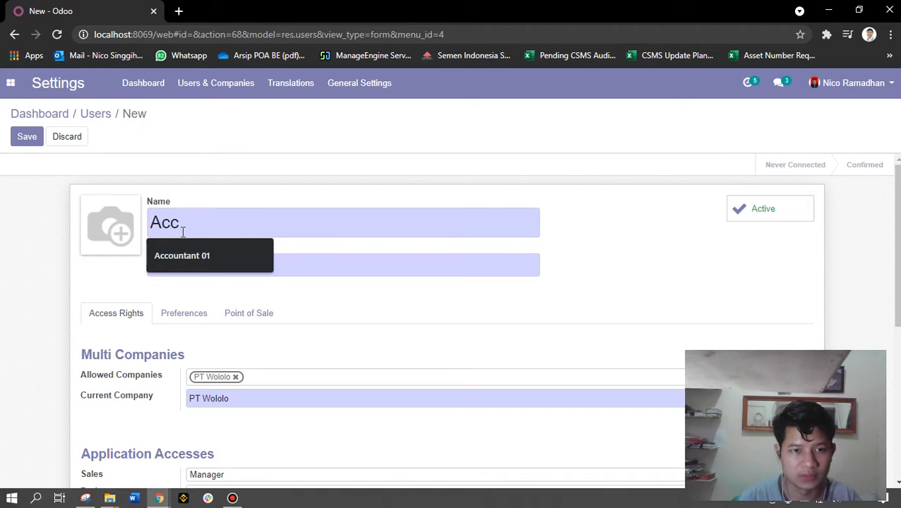
pyautogui.write('ountant')
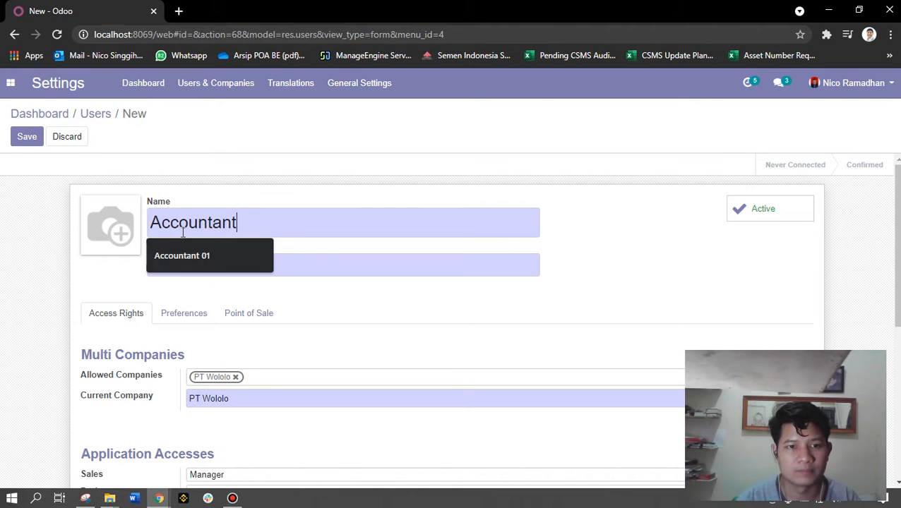
pyautogui.write(' 01')
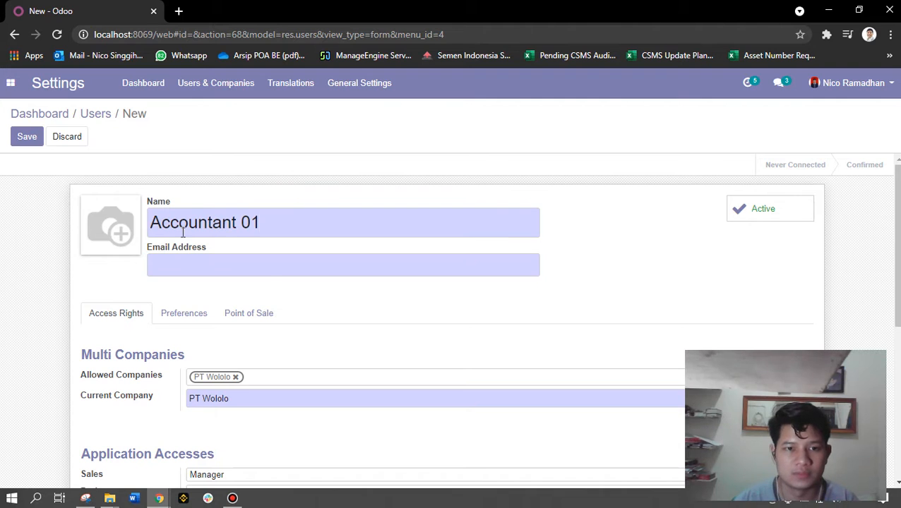
pyautogui.press('BackSpace')
pyautogui.press('BackSpace')
pyautogui.write('01')
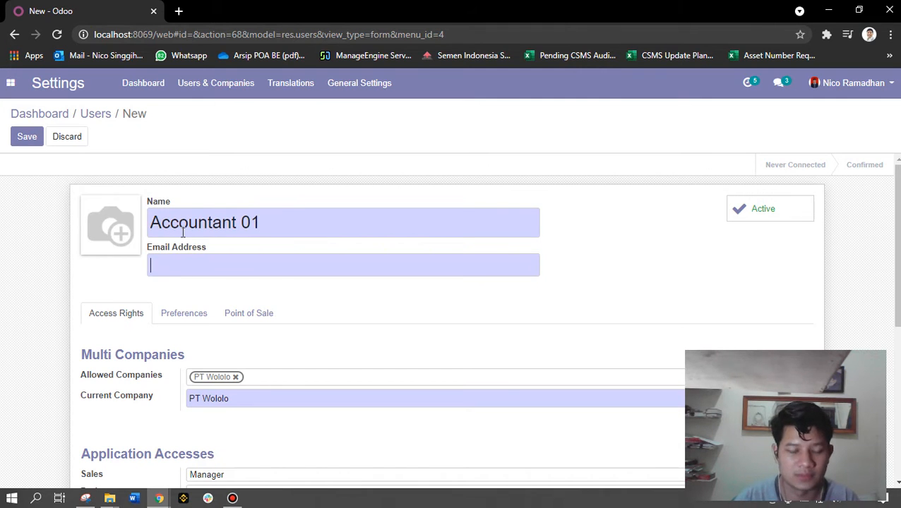
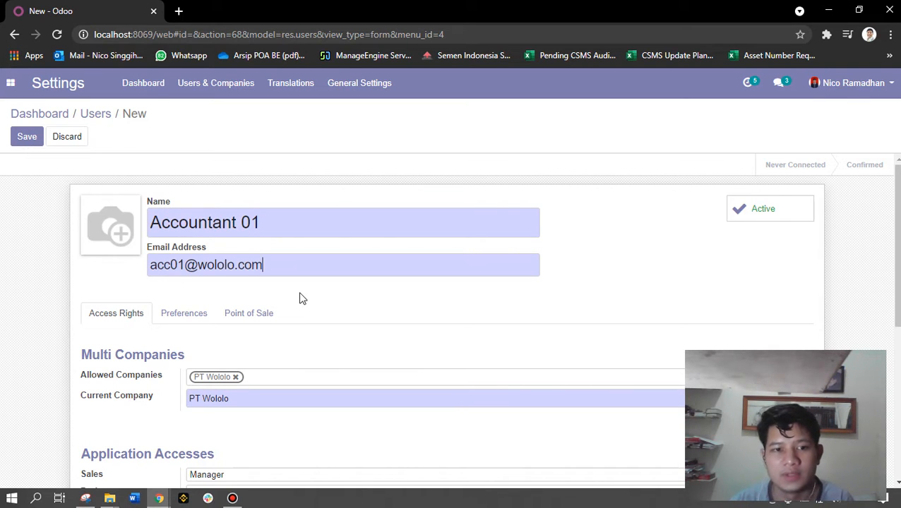
# Set Sales access to User: All Documents and clear Project, Inventory and Manufacturing access
pyautogui.scroll(-2, 300, 297)
pyautogui.scroll(-1, 259, 345)
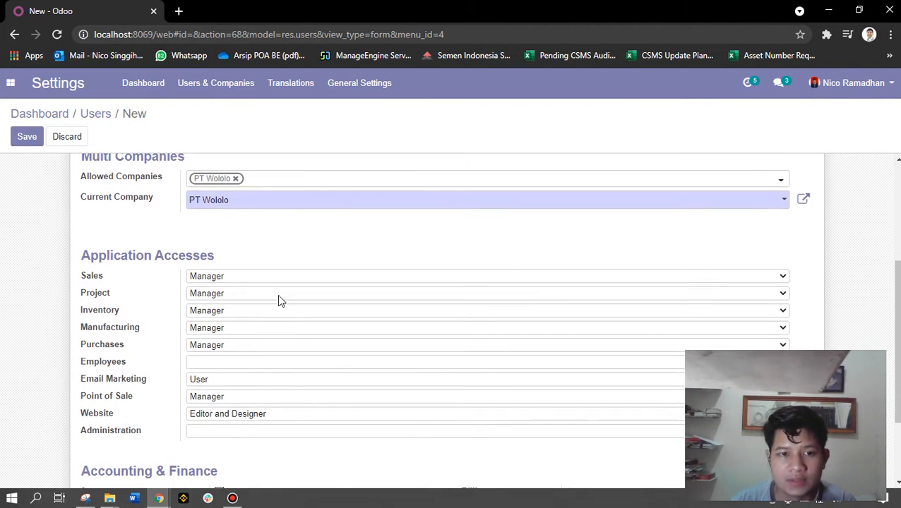
pyautogui.scroll(1, 280, 301)
pyautogui.scroll(-1, 267, 238)
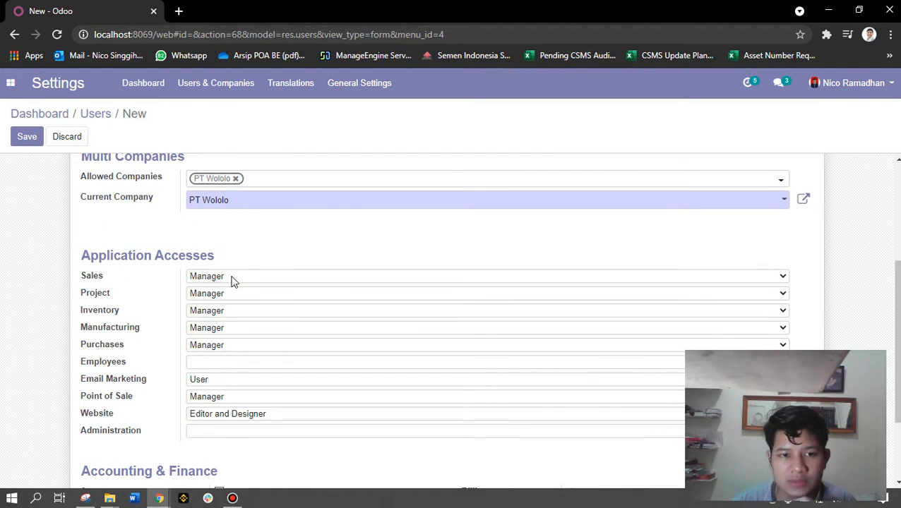
pyautogui.click(234, 278)
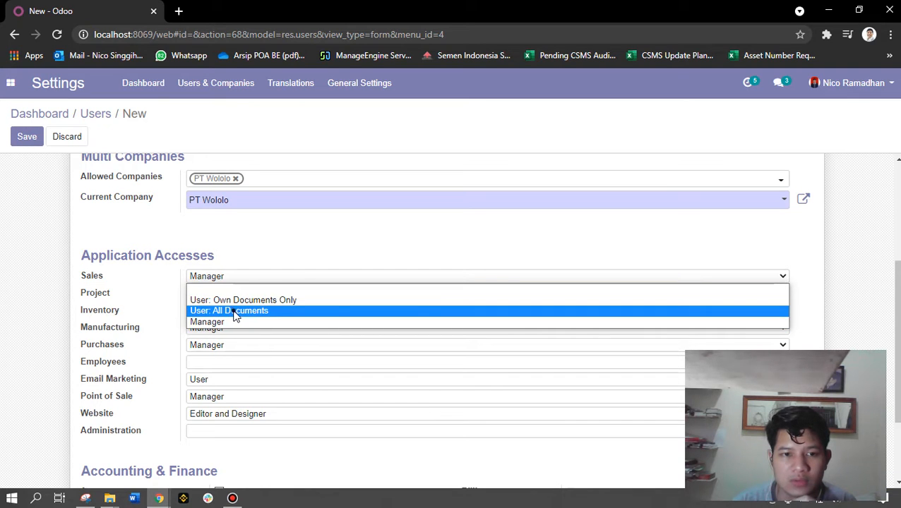
pyautogui.click(235, 312)
pyautogui.click(211, 295)
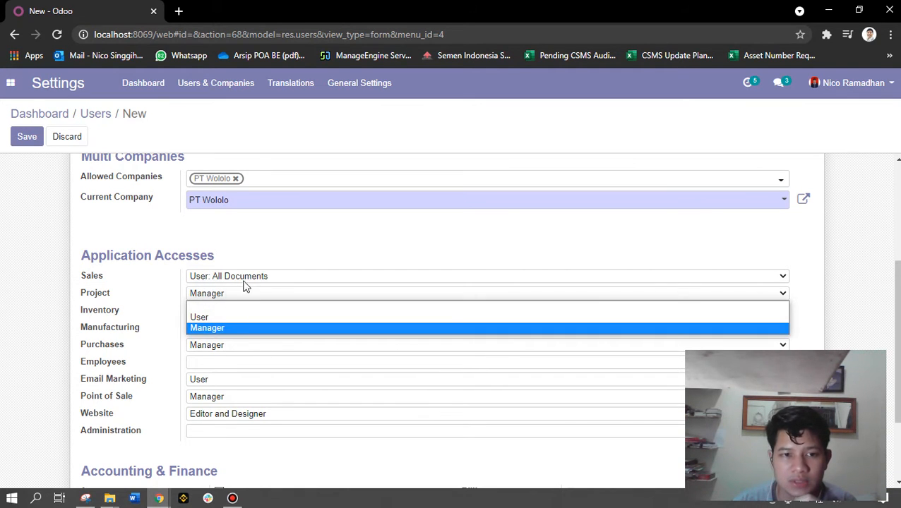
pyautogui.scroll(3, 216, 258)
pyautogui.scroll(-2, 258, 348)
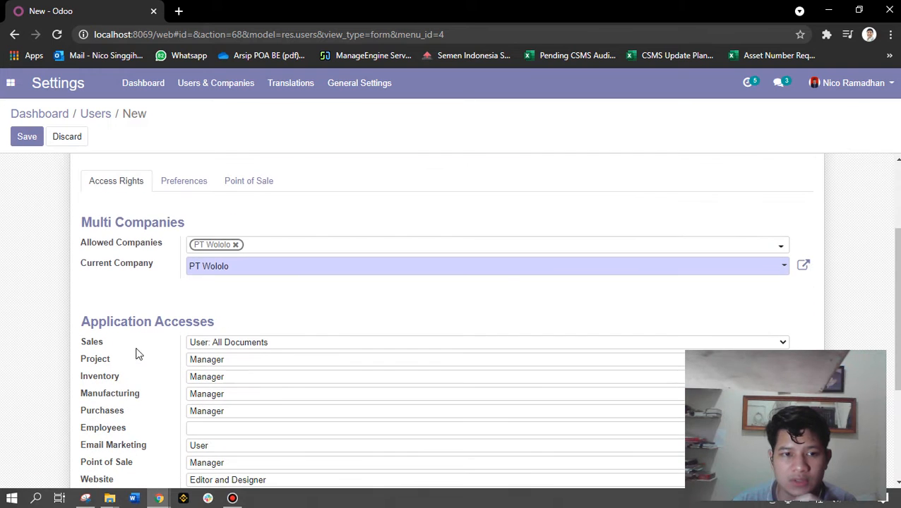
pyautogui.click(232, 364)
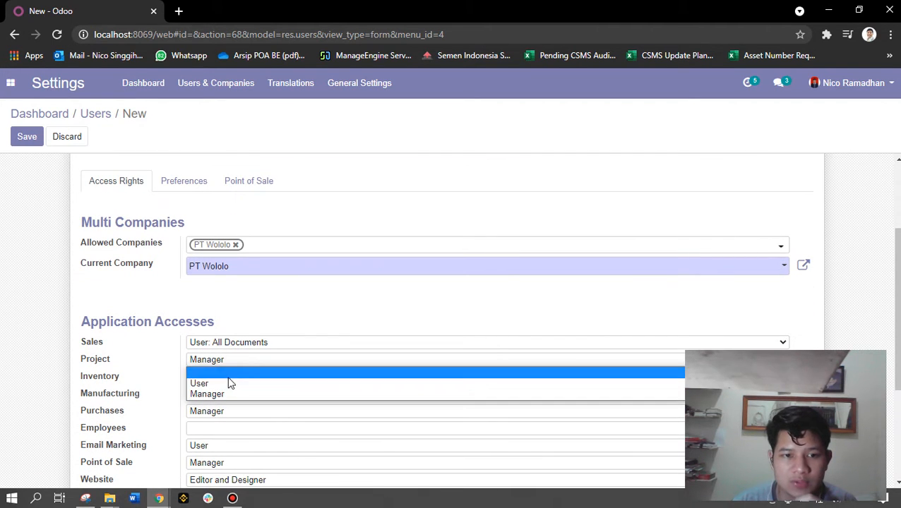
pyautogui.click(225, 372)
pyautogui.click(218, 379)
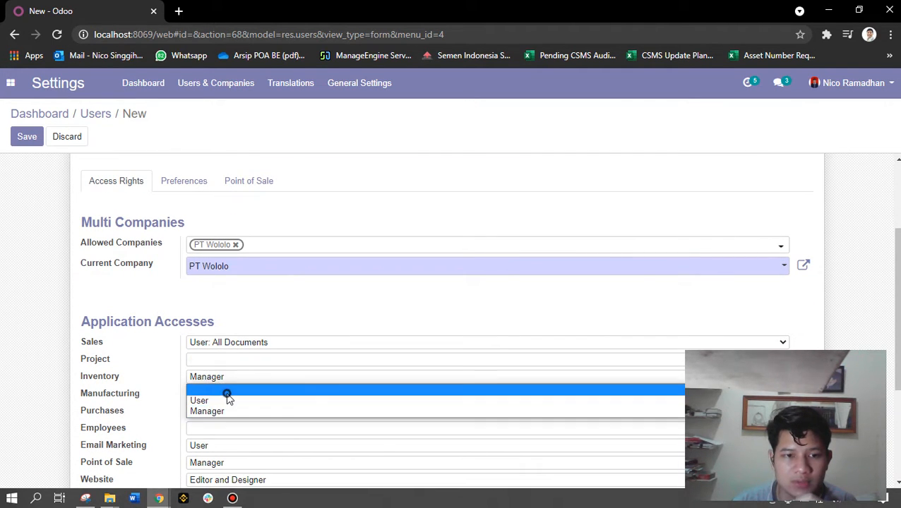
pyautogui.click(220, 393)
pyautogui.click(216, 394)
pyautogui.click(221, 410)
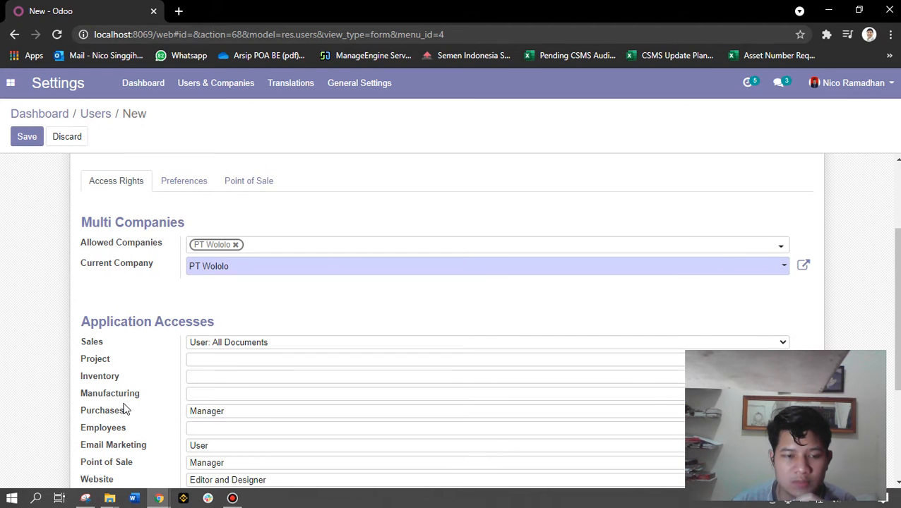
# Set Purchases access to User and clear Email Marketing, Point of Sale and Website access
pyautogui.scroll(-1, 149, 402)
pyautogui.click(225, 345)
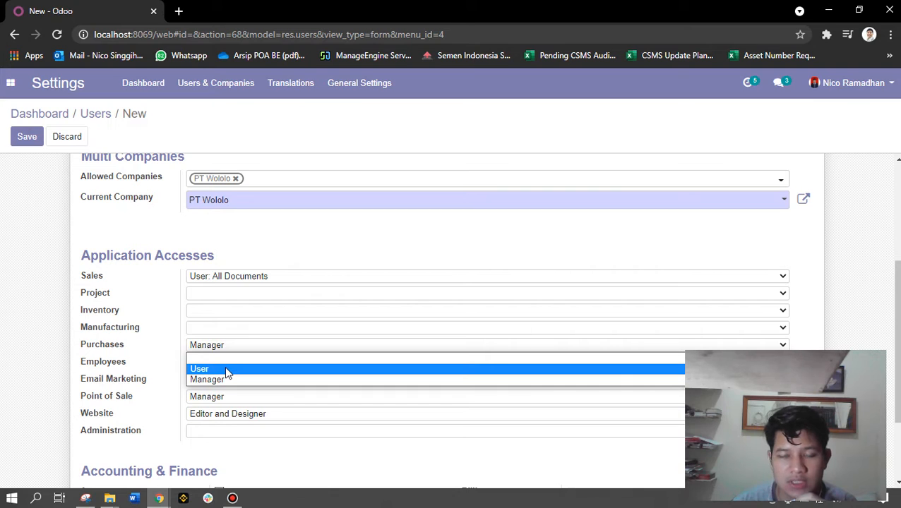
pyautogui.click(225, 368)
pyautogui.click(218, 379)
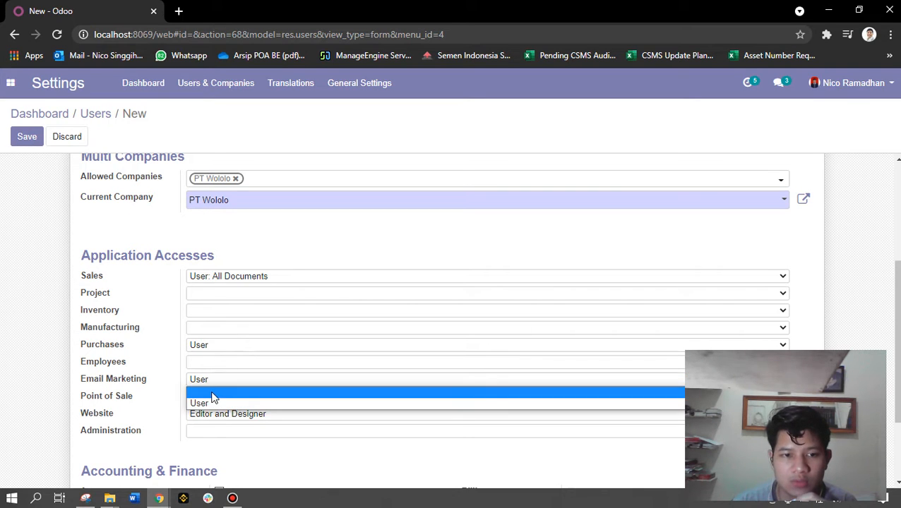
pyautogui.click(214, 399)
pyautogui.click(213, 396)
pyautogui.click(226, 408)
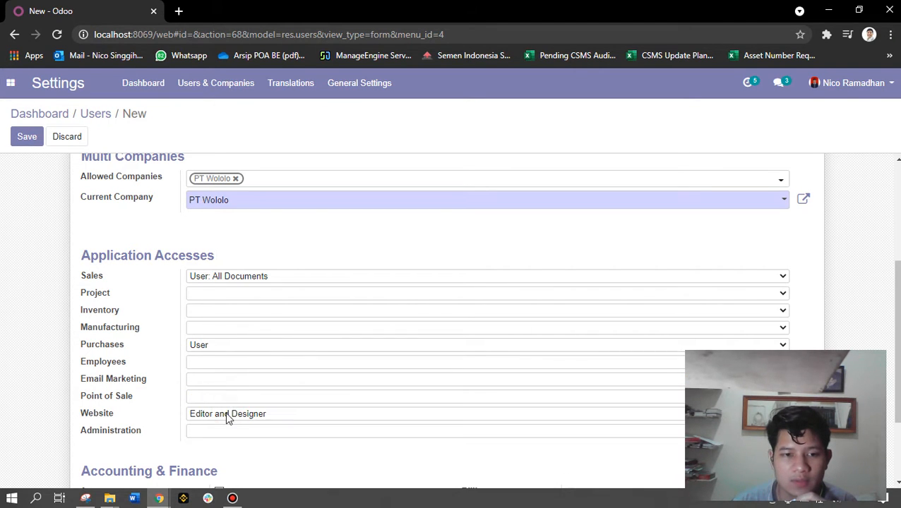
pyautogui.click(226, 419)
pyautogui.click(225, 426)
# Grant the Accountant role and save the Accountant 01 user
pyautogui.scroll(-2, 106, 388)
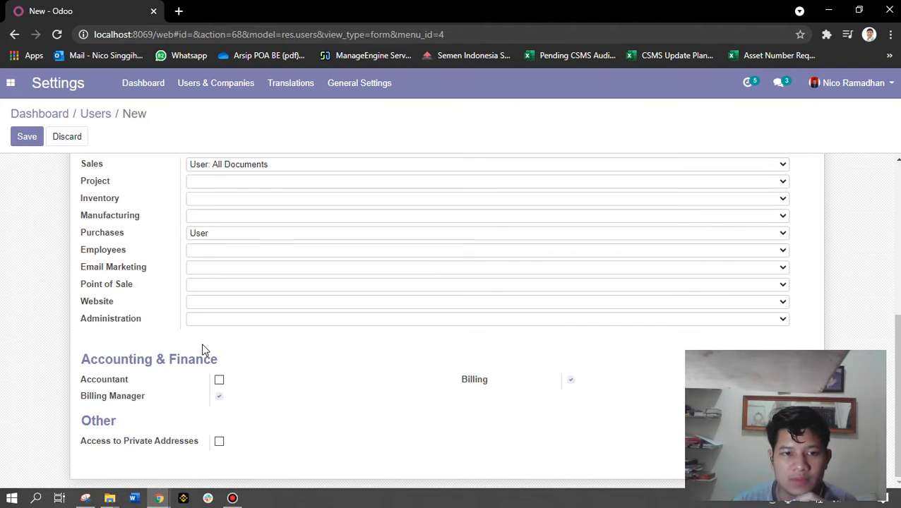
pyautogui.scroll(1, 251, 287)
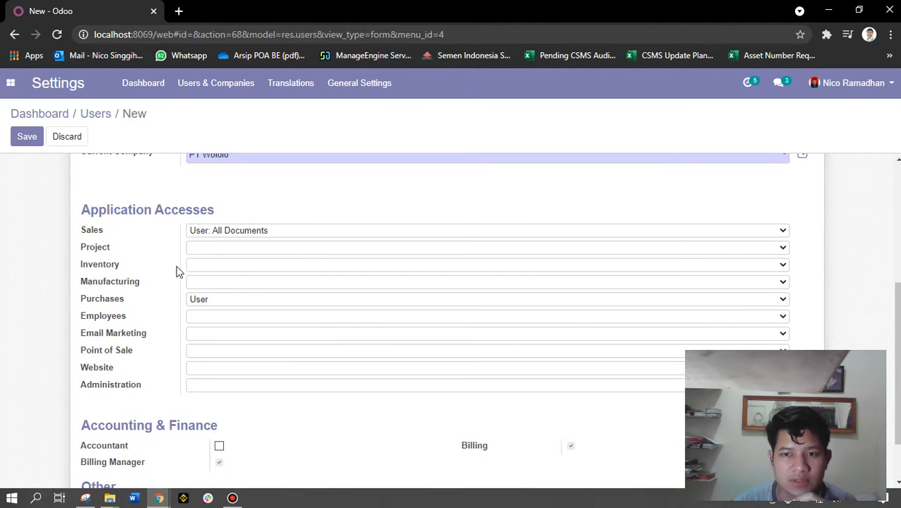
pyautogui.scroll(-1, 156, 304)
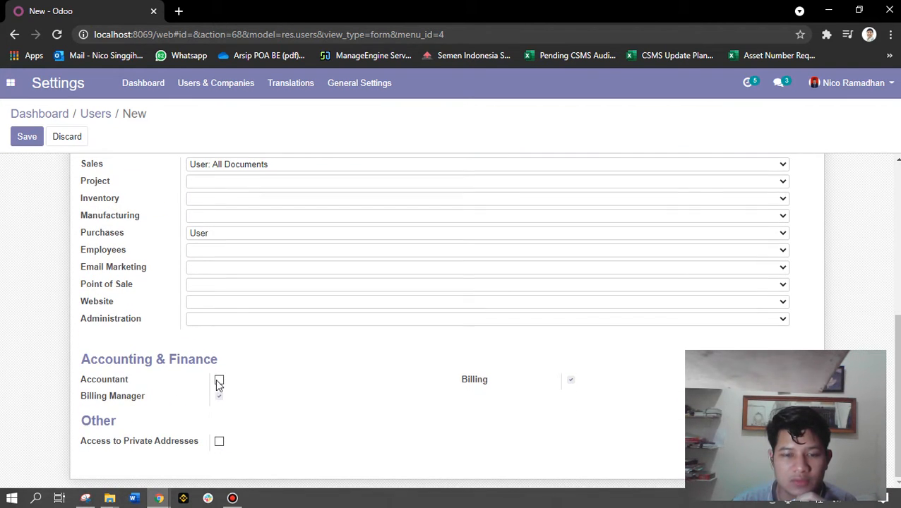
pyautogui.click(218, 382)
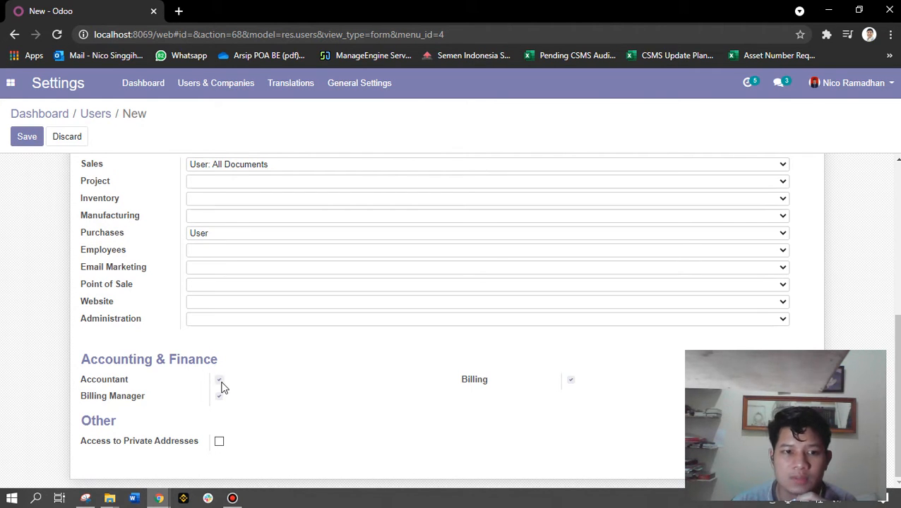
pyautogui.scroll(5, 201, 378)
pyautogui.scroll(-5, 159, 322)
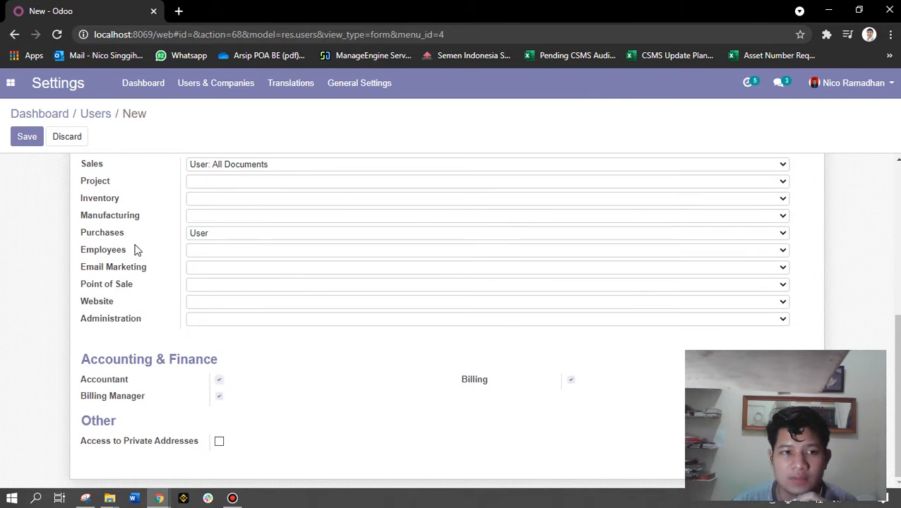
pyautogui.click(29, 138)
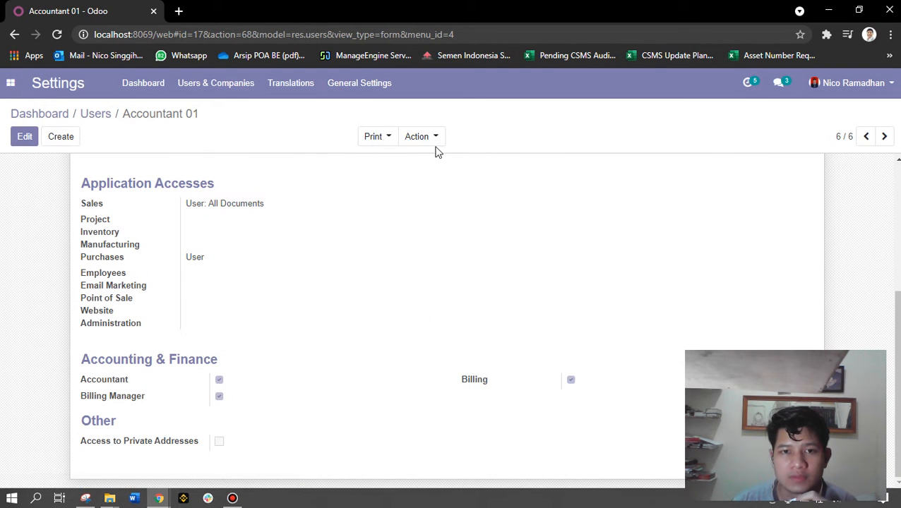
# Set a new login password for Accountant 01 through Action > Change Password
pyautogui.click(421, 141)
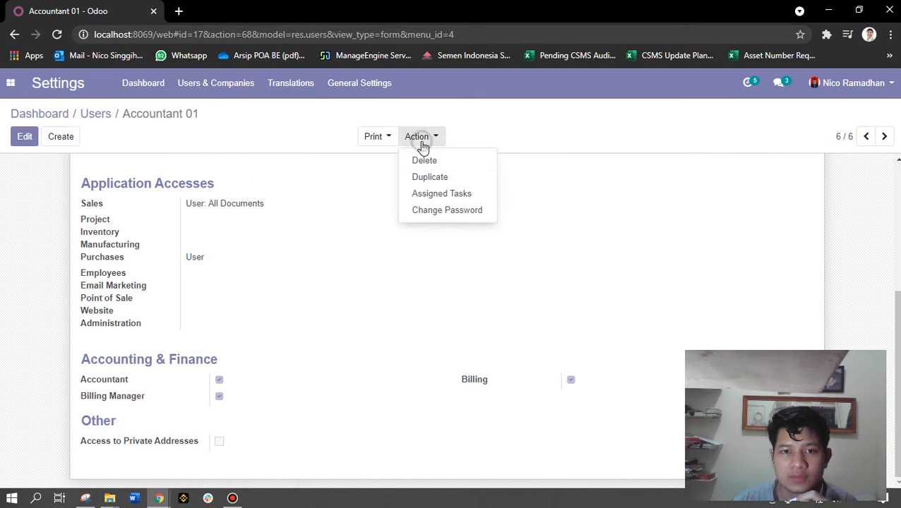
pyautogui.click(450, 214)
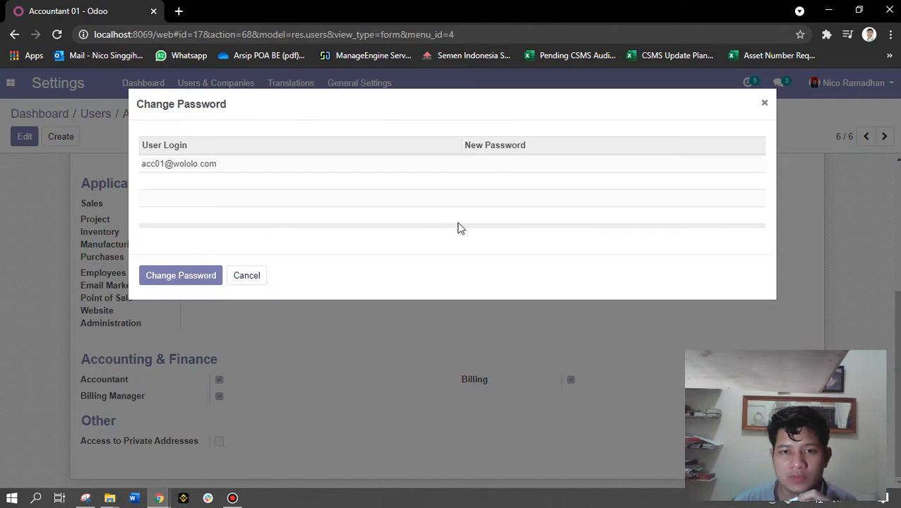
pyautogui.click(504, 164)
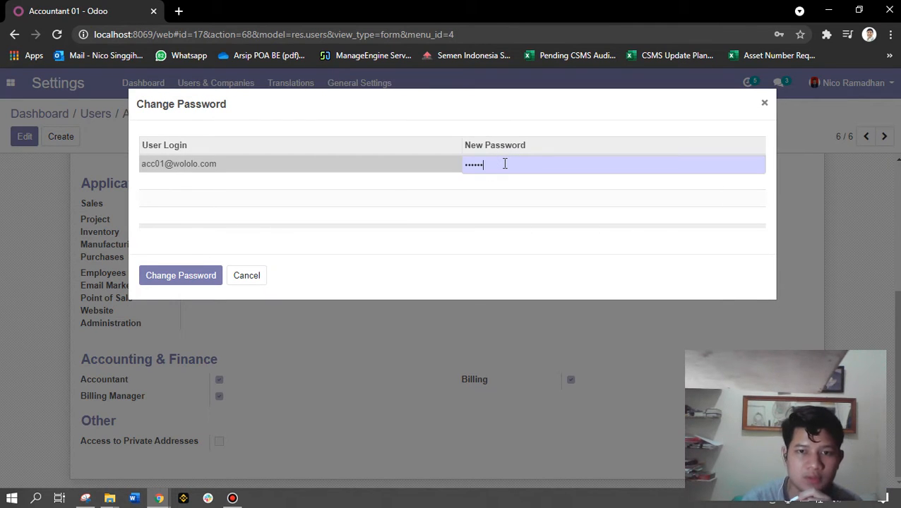
pyautogui.click(188, 276)
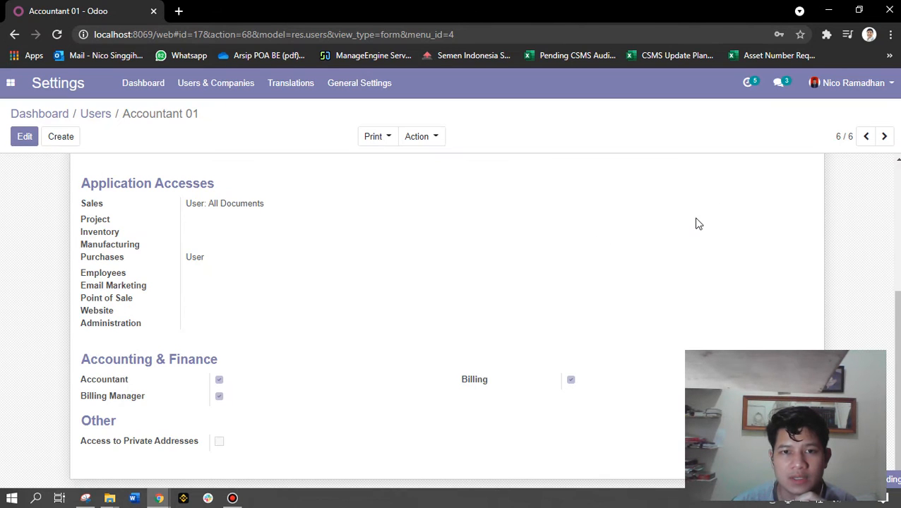
pyautogui.scroll(3, 530, 252)
# Return to the Users list and log out of the administrator account
pyautogui.click(98, 114)
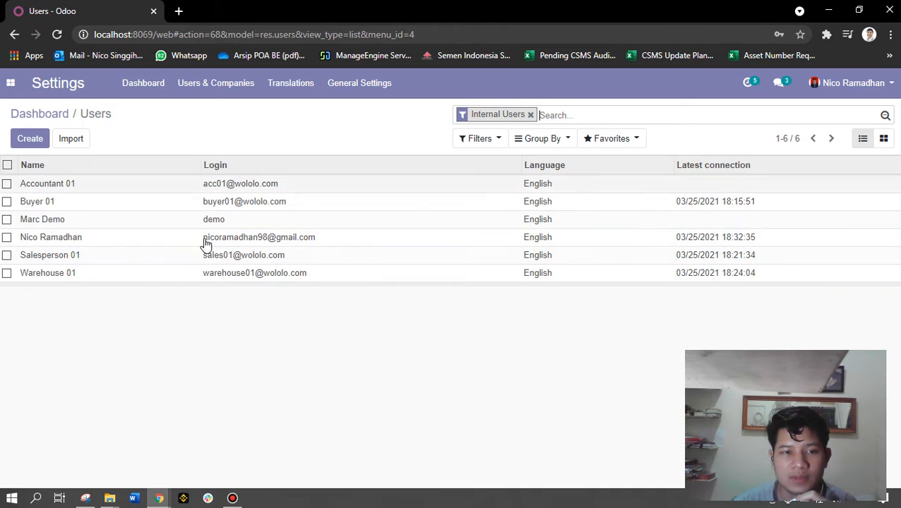
pyautogui.click(869, 86)
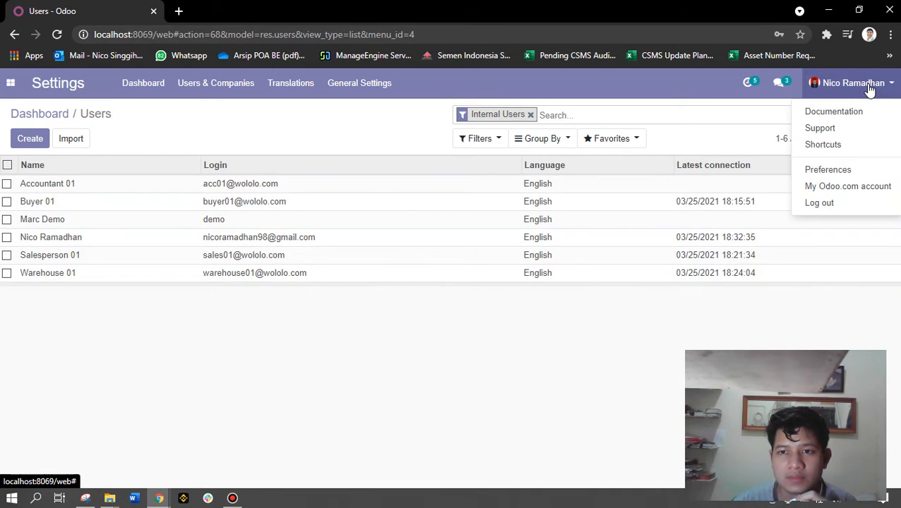
pyautogui.click(818, 204)
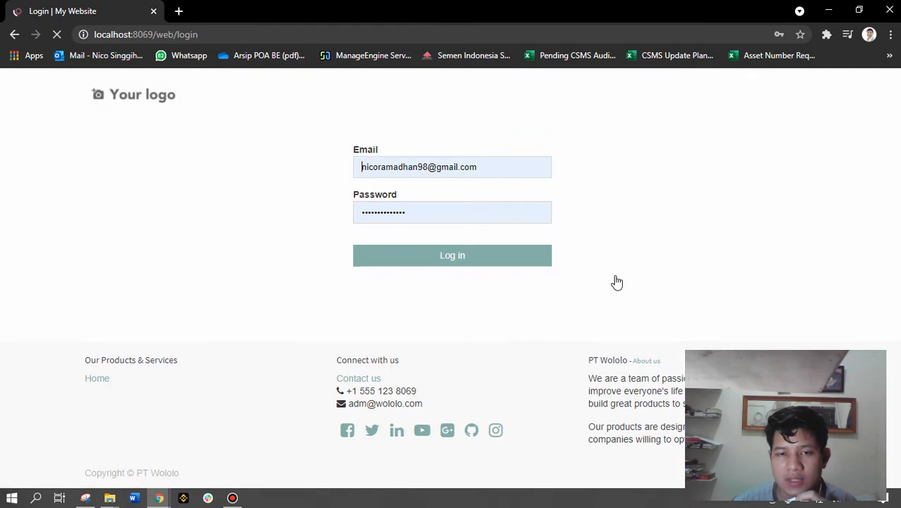
# Replace the prefilled login e-mail on the sign-in page with the Accountant 01 login
pyautogui.click(413, 164)
pyautogui.moveTo(485, 166); pyautogui.dragTo(243, 168)
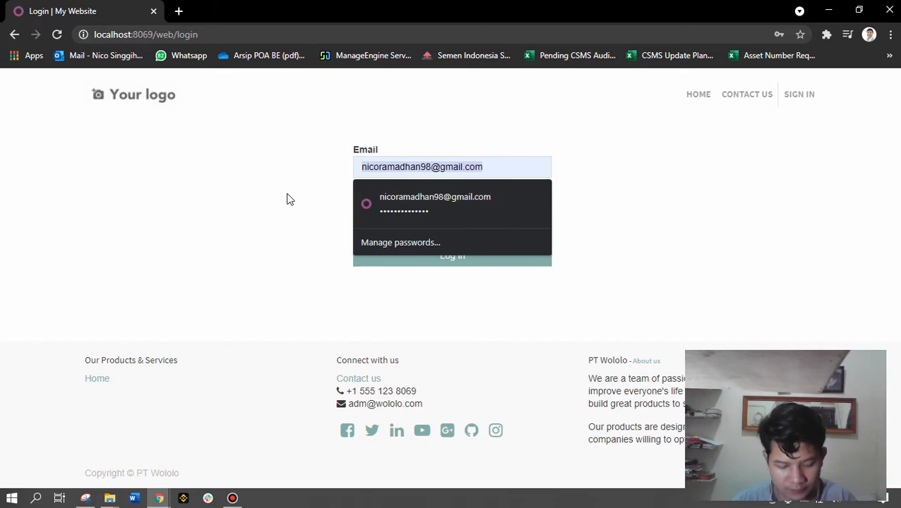
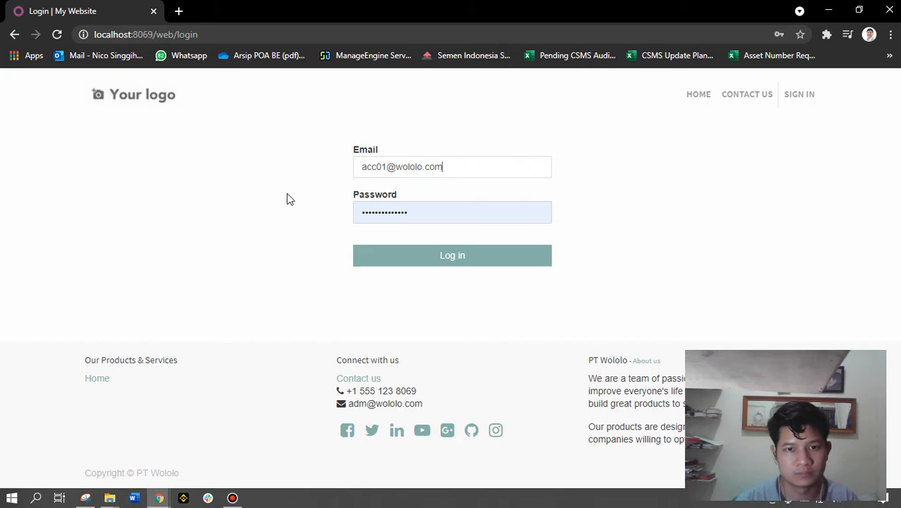
# Sign in as Accountant 01 with their password and dismiss the browser's save-password prompt
pyautogui.press('Tab')
pyautogui.write('••••••')
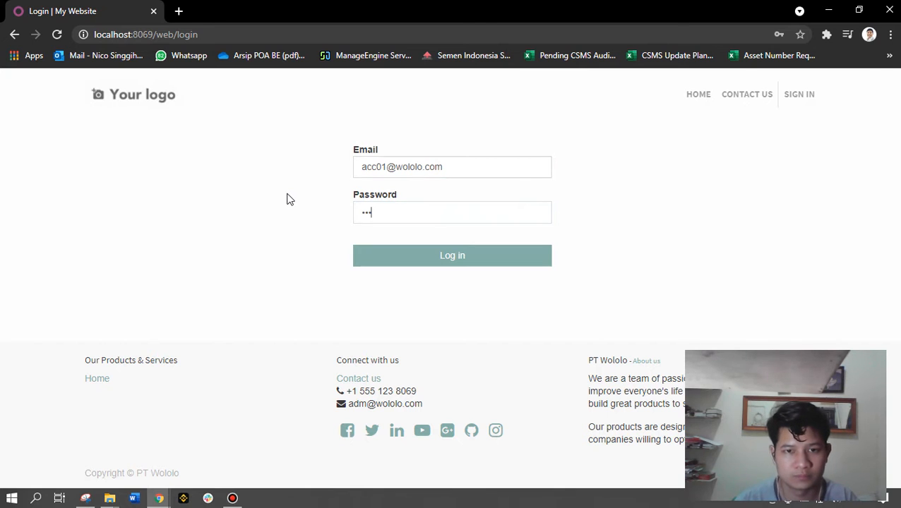
pyautogui.click(434, 260)
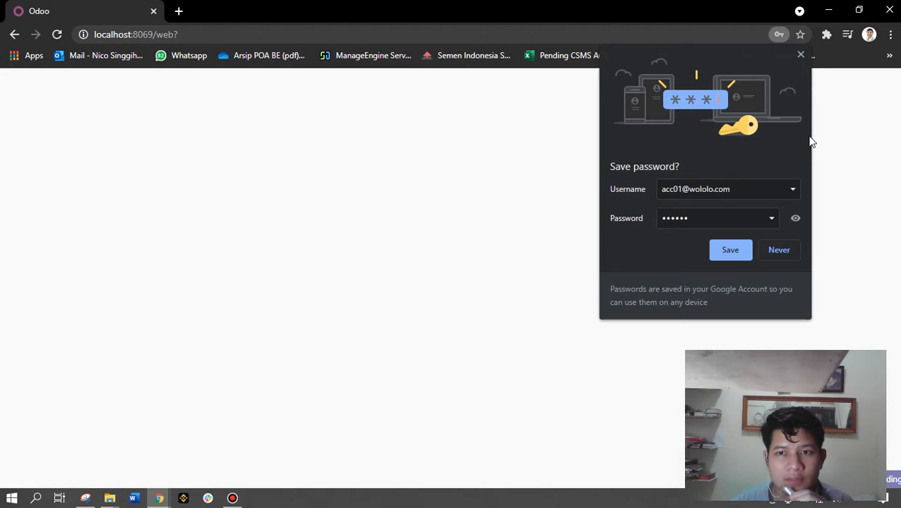
pyautogui.click(801, 55)
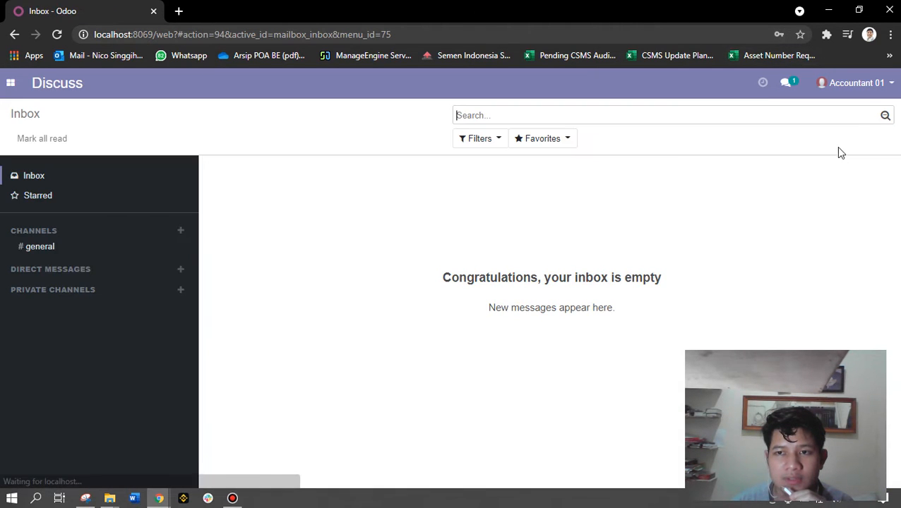
# Open the Accounting app and go to its Vendor Bills list
pyautogui.click(12, 84)
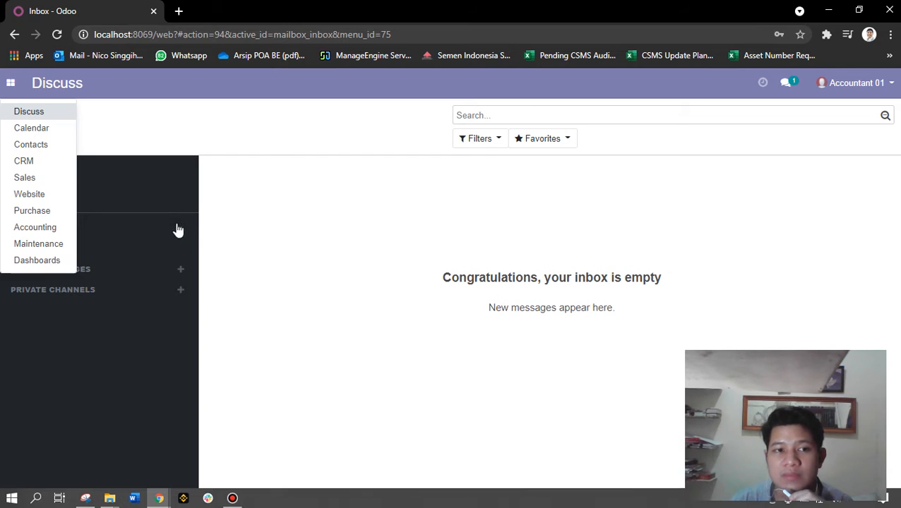
pyautogui.click(44, 228)
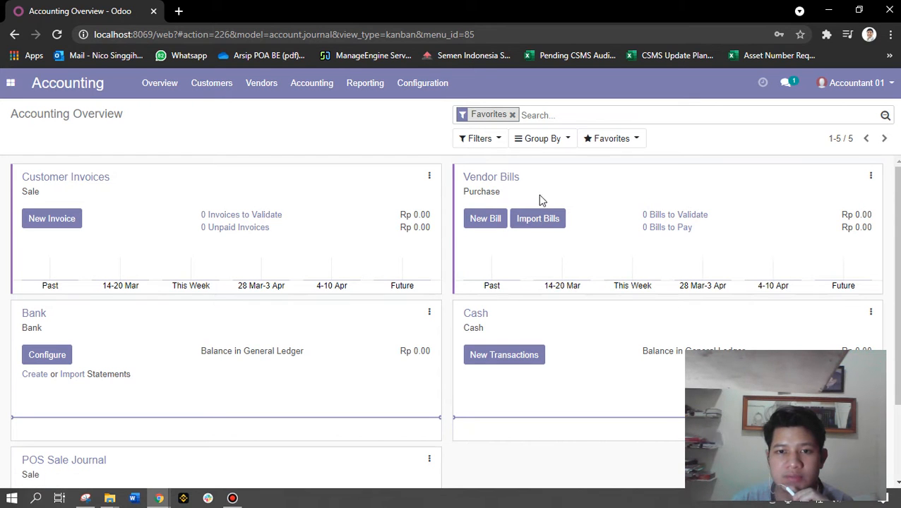
pyautogui.click(488, 249)
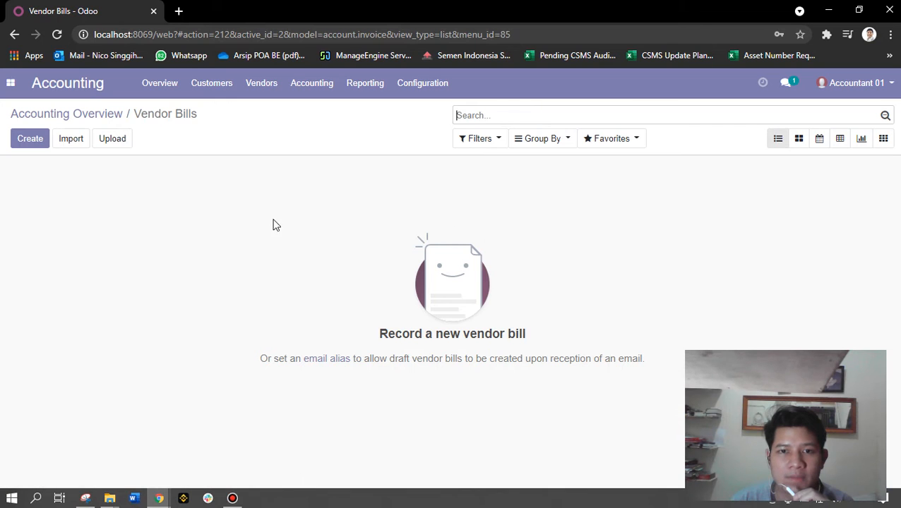
# Start a new vendor bill with Azure Interior as vendor, briefly checking the Auto-Complete list
pyautogui.click(31, 144)
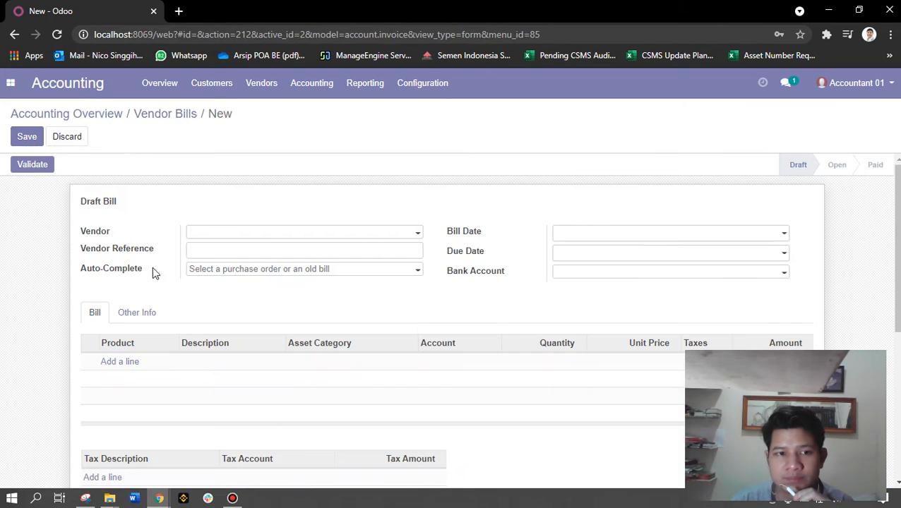
pyautogui.click(225, 233)
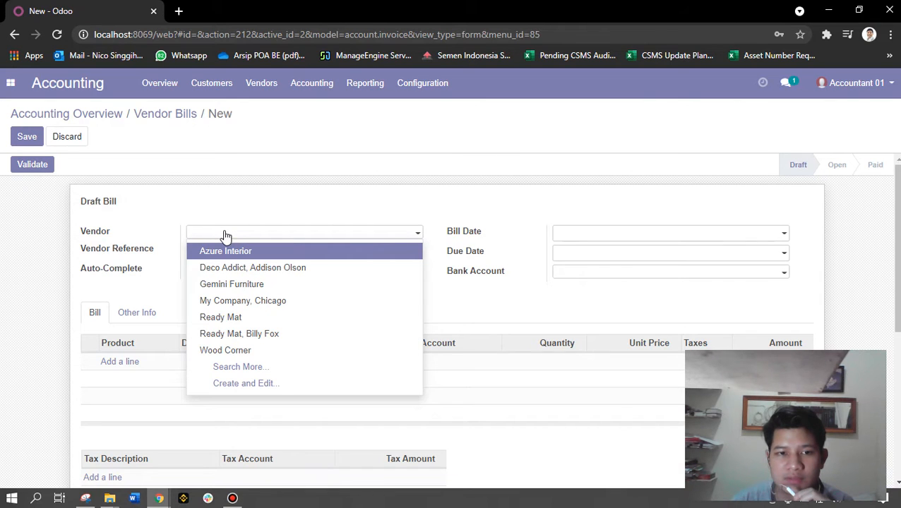
pyautogui.click(260, 253)
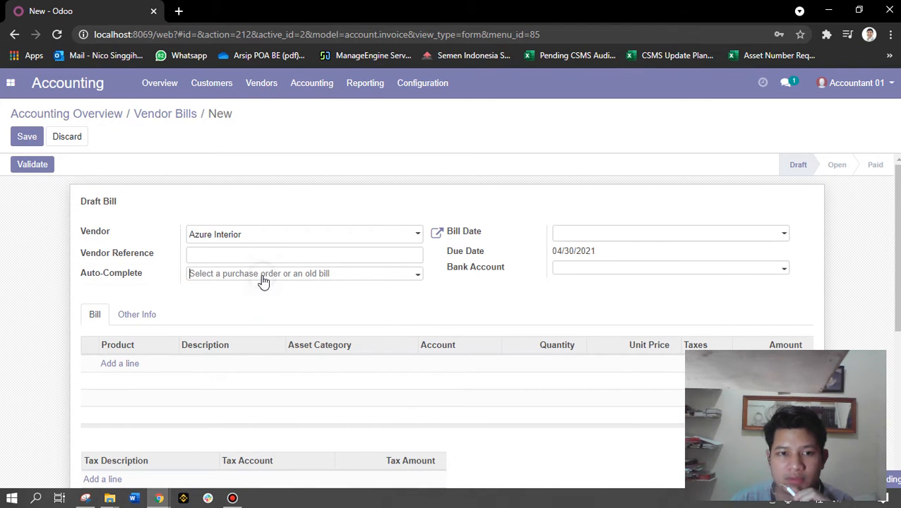
pyautogui.click(261, 280)
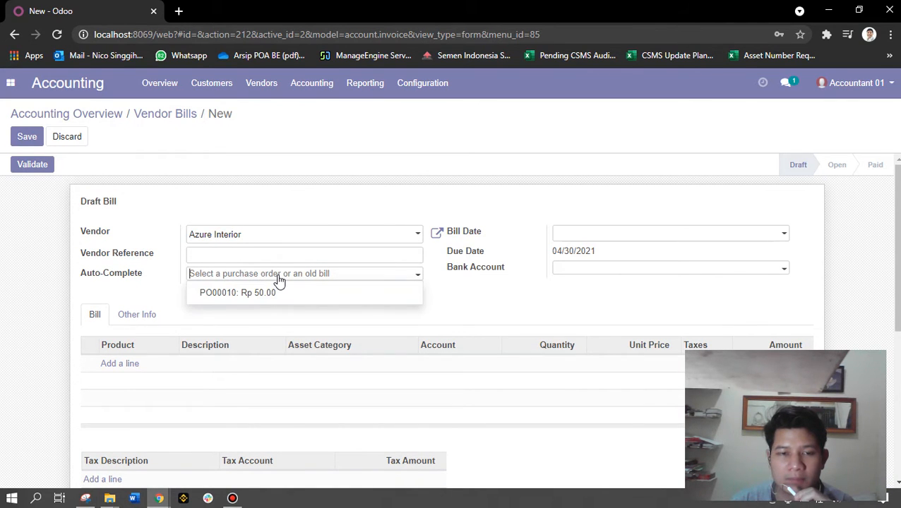
pyautogui.click(278, 280)
pyautogui.scroll(-1, 220, 231)
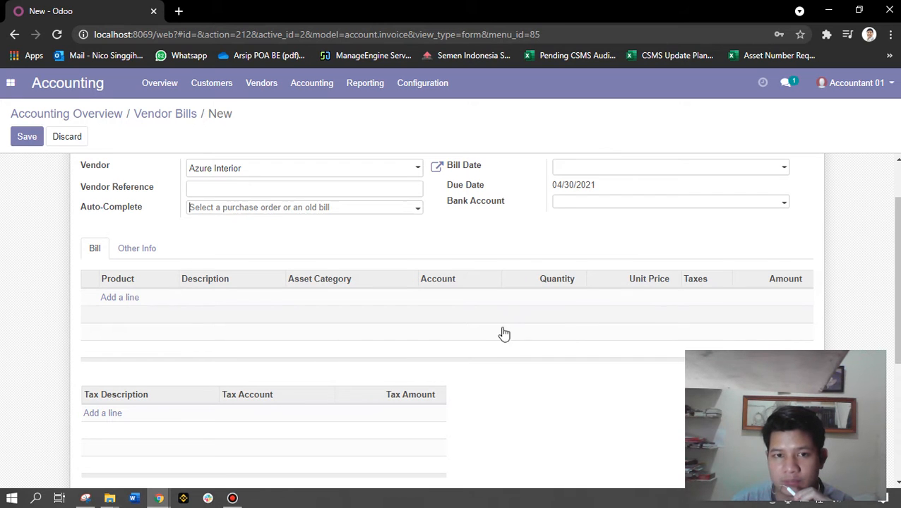
pyautogui.scroll(1, 359, 305)
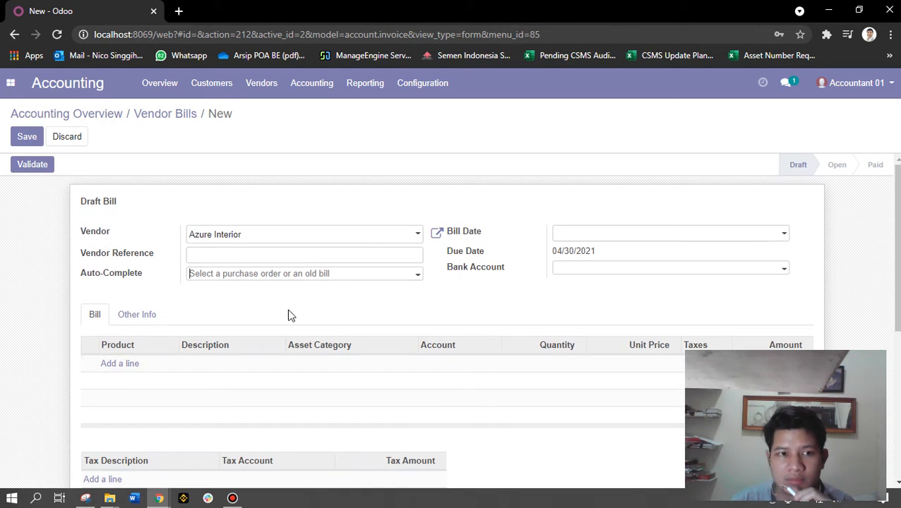
pyautogui.click(232, 499)
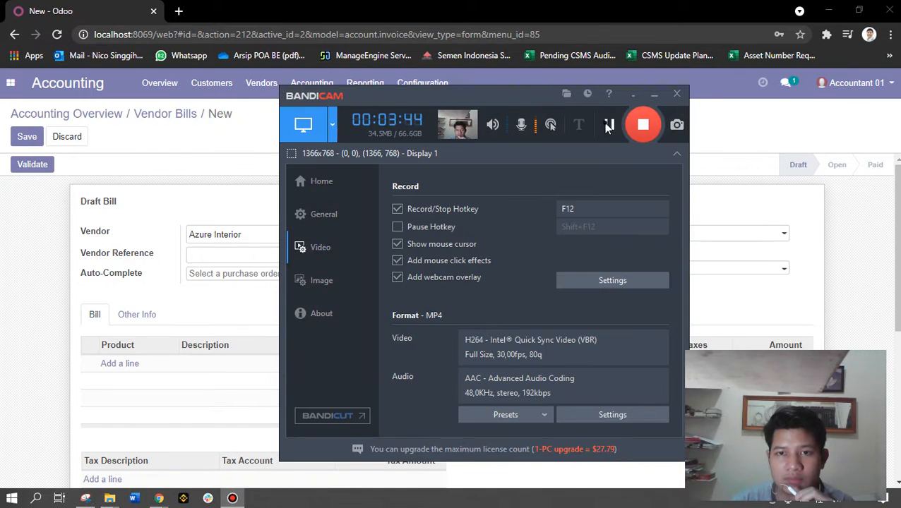
# Minimize the Bandicam recorder window so the Azure Interior draft bill shows again
pyautogui.click(513, 11)
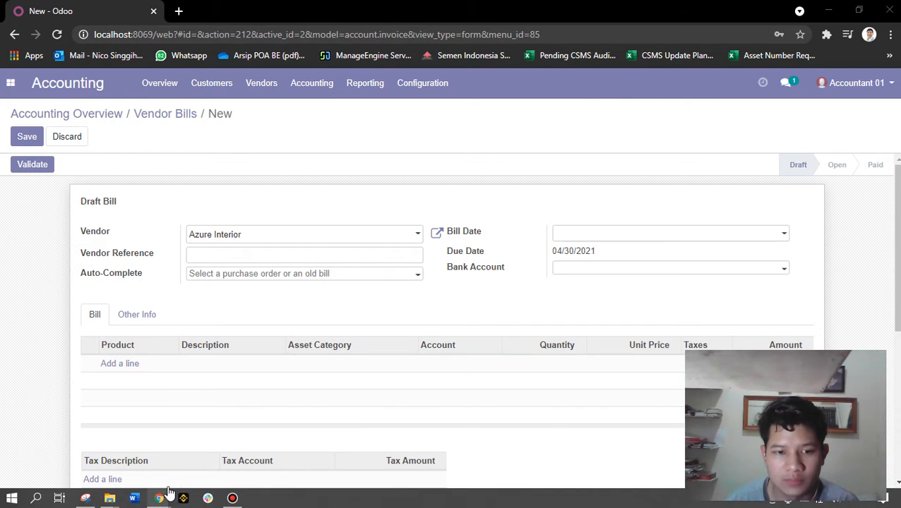
pyautogui.click(234, 499)
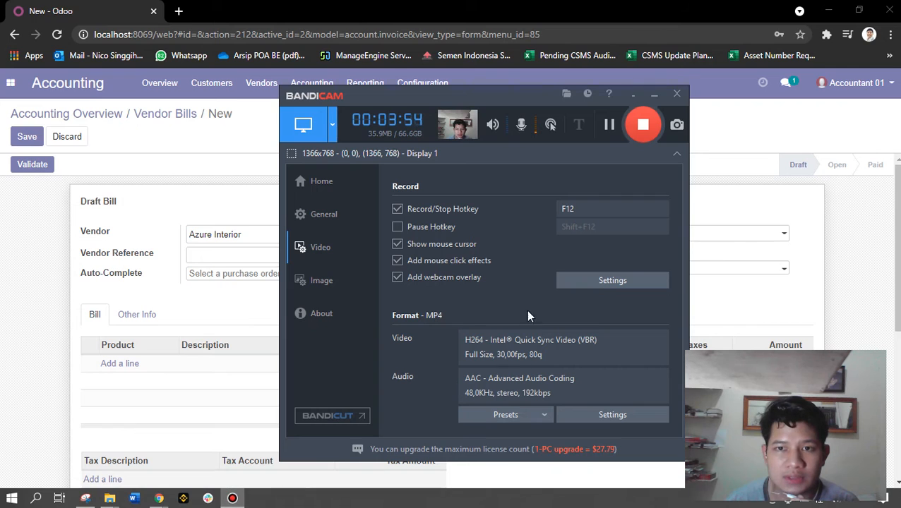
pyautogui.click(653, 94)
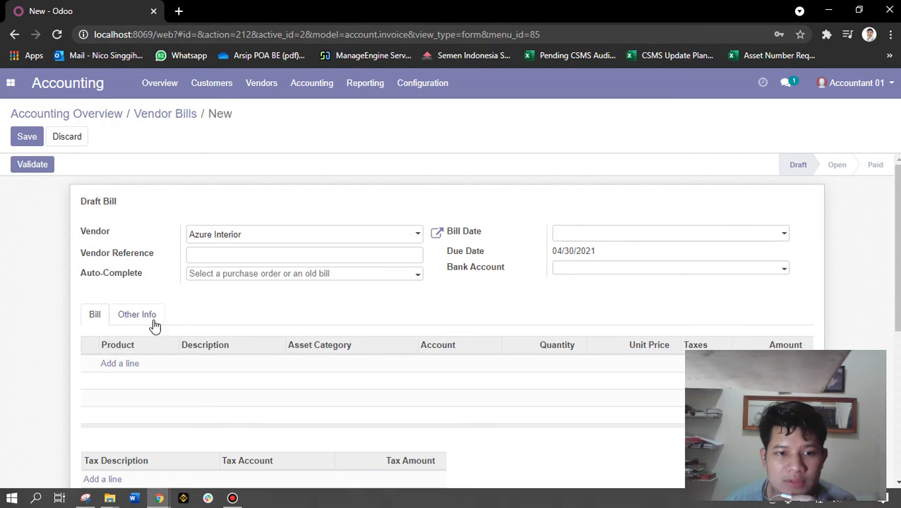
# Discard the empty bill line and list Auto-Complete purchase orders, showing PO00010 at Rp 50.00
pyautogui.scroll(-1, 170, 311)
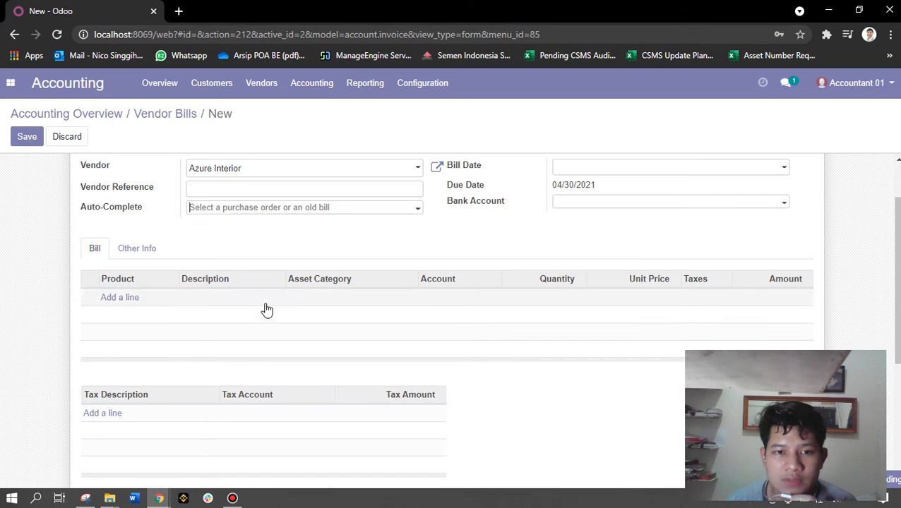
pyautogui.scroll(1, 400, 316)
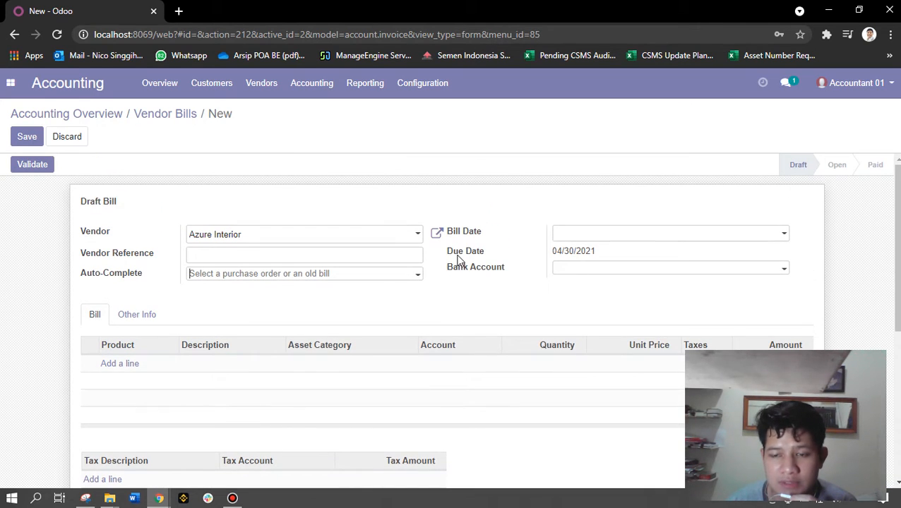
pyautogui.click(127, 373)
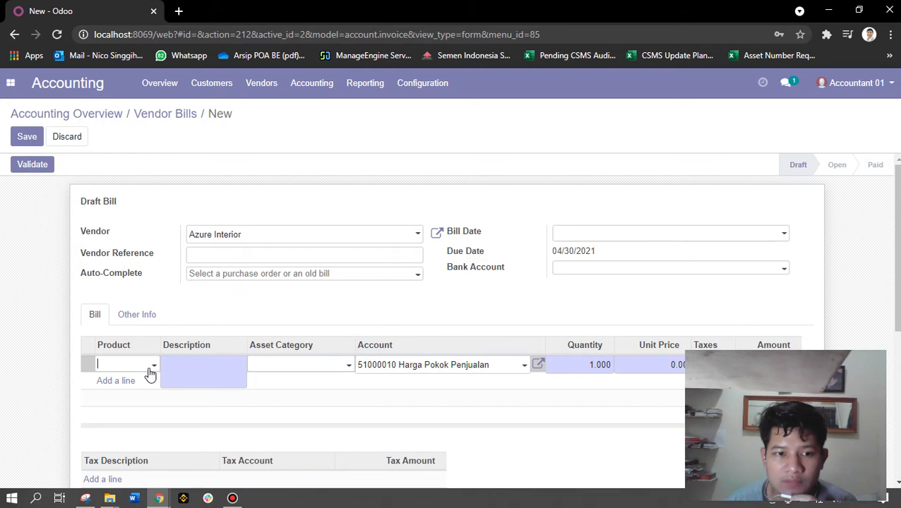
pyautogui.scroll(-1, 262, 393)
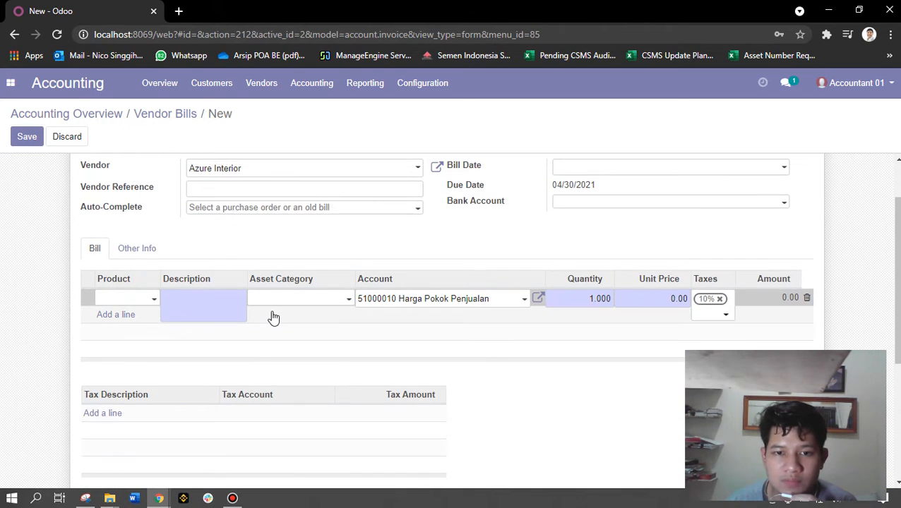
pyautogui.click(279, 233)
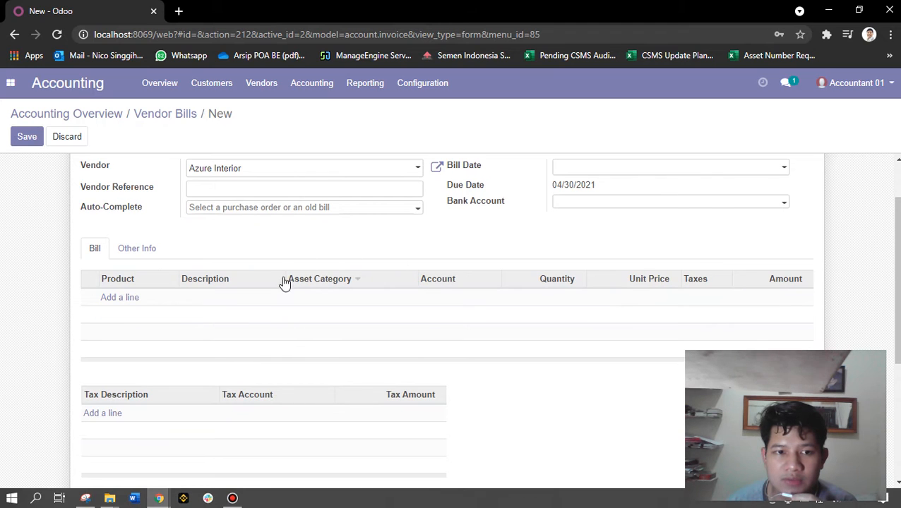
pyautogui.scroll(2, 284, 284)
pyautogui.click(240, 276)
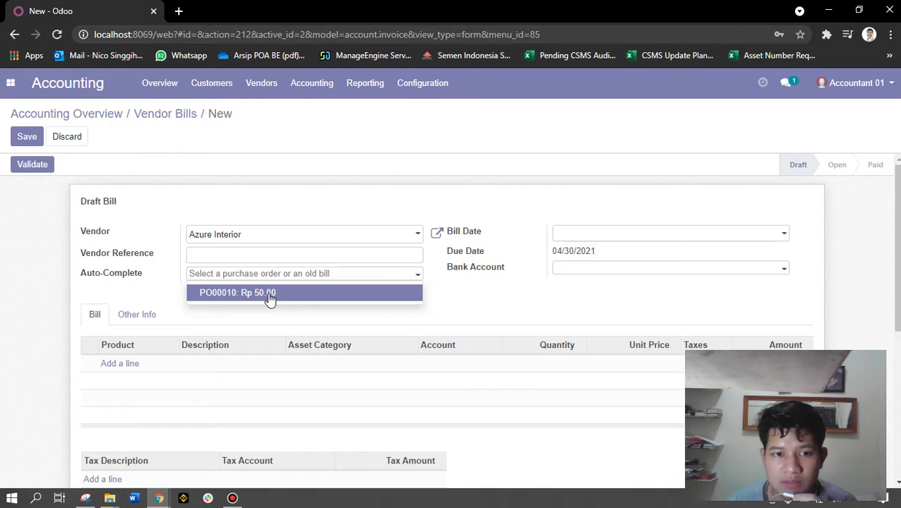
# Auto-complete the bill from PO00010: 5 Office Chair Black, Rp 50.00 plus Rp 5.00 tax
pyautogui.click(275, 293)
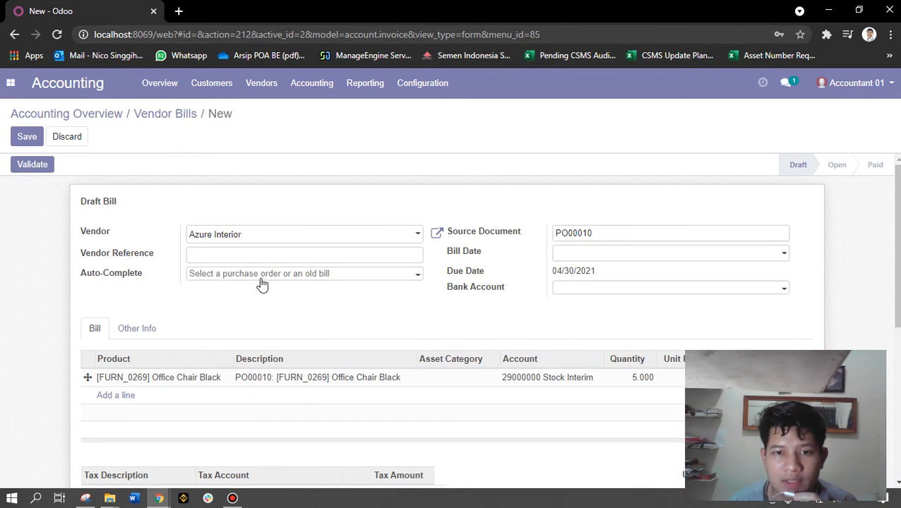
pyautogui.scroll(-1, 261, 283)
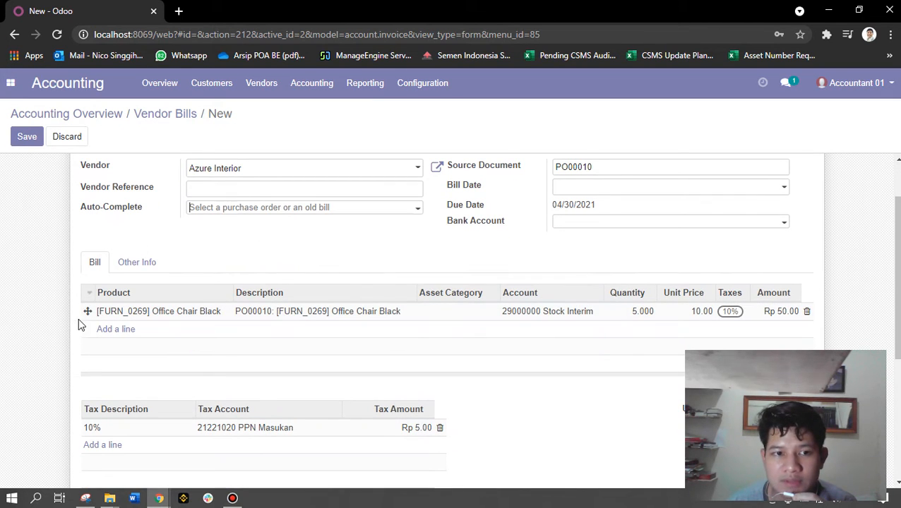
pyautogui.scroll(1, 178, 317)
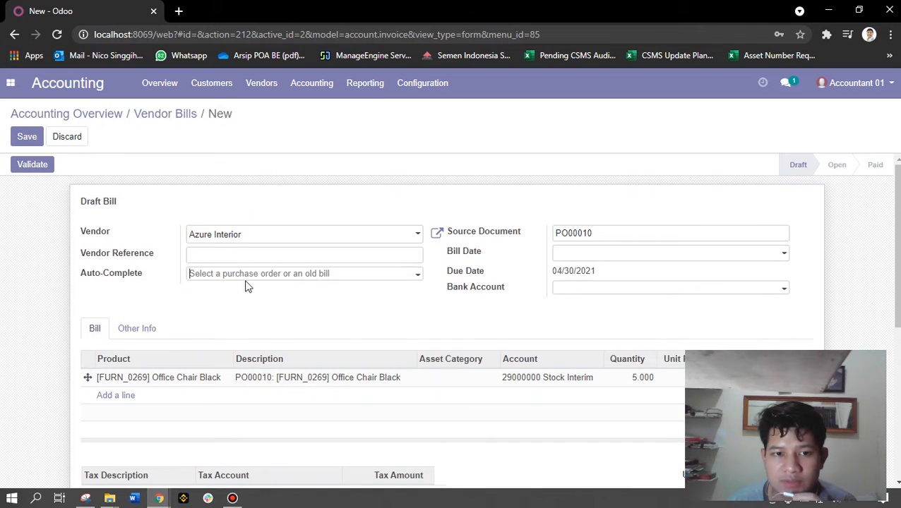
pyautogui.scroll(-1, 265, 304)
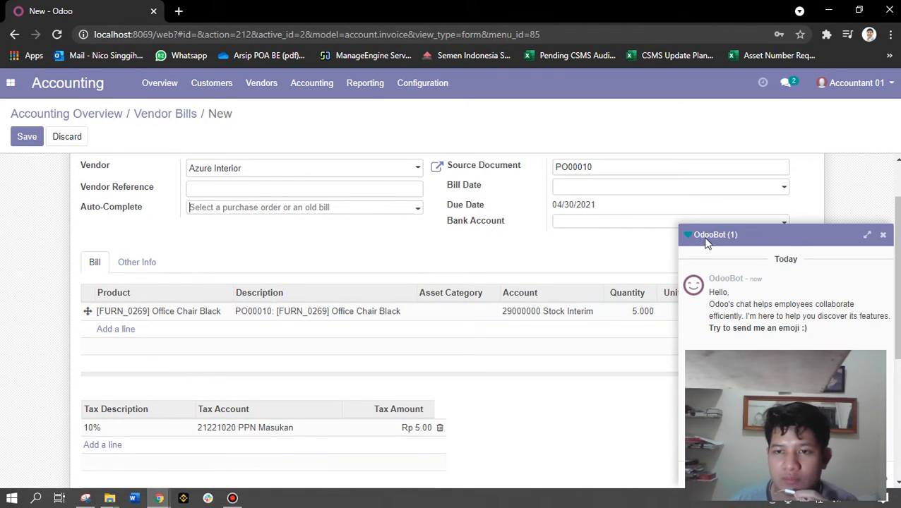
pyautogui.click(782, 235)
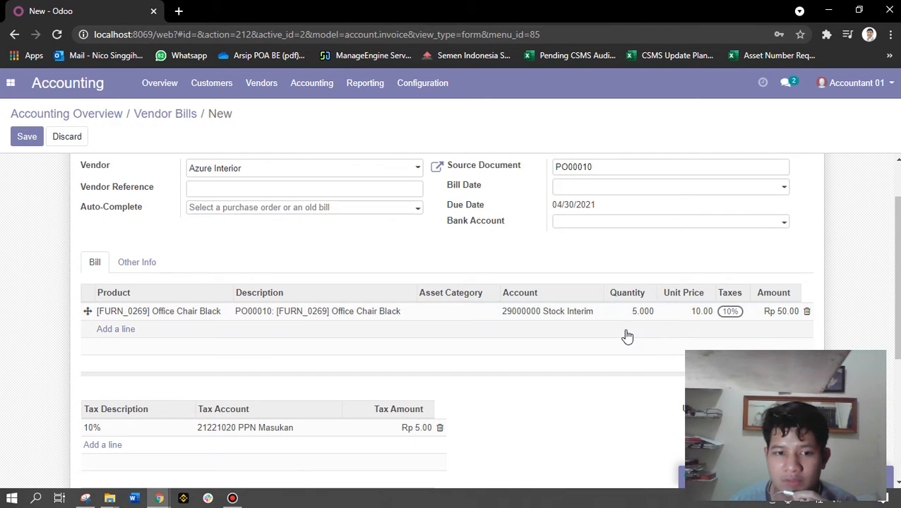
pyautogui.scroll(1, 622, 332)
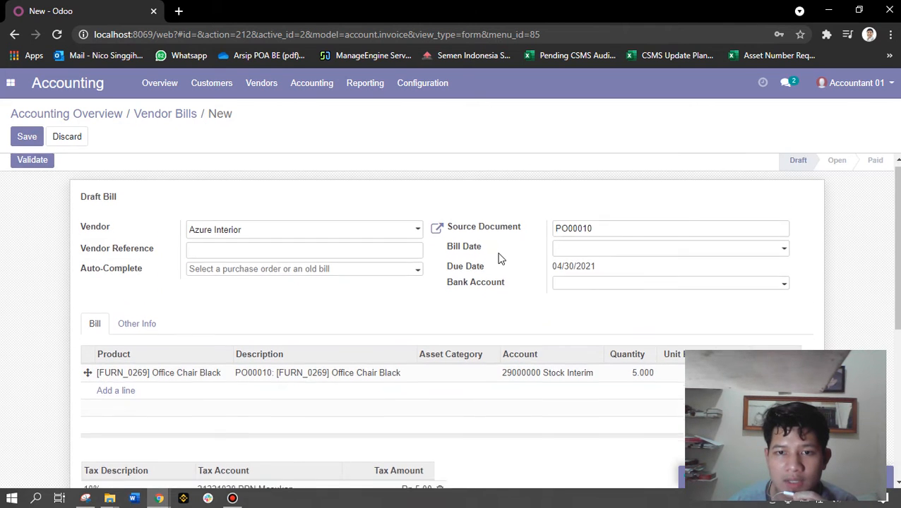
pyautogui.scroll(-1, 499, 258)
pyautogui.scroll(1, 565, 226)
pyautogui.click(593, 233)
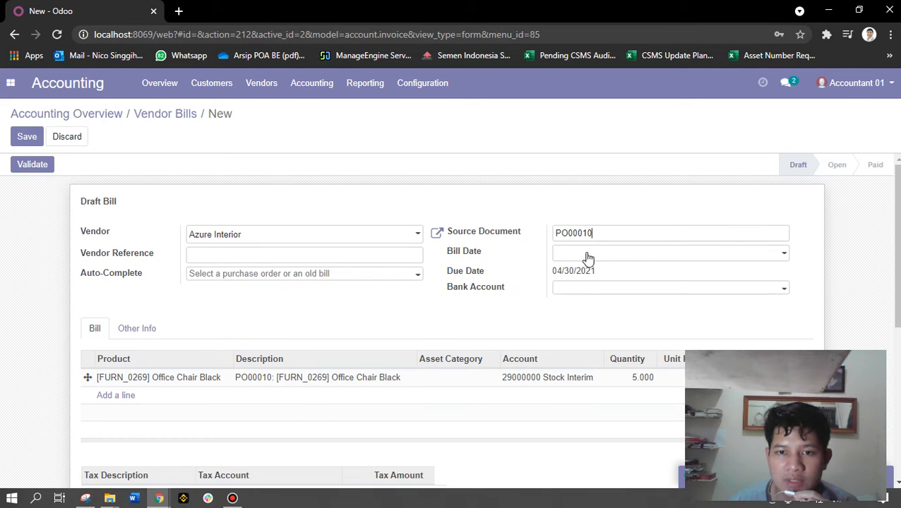
# Set the bill date to 03/25/2021
pyautogui.click(588, 259)
pyautogui.click(658, 365)
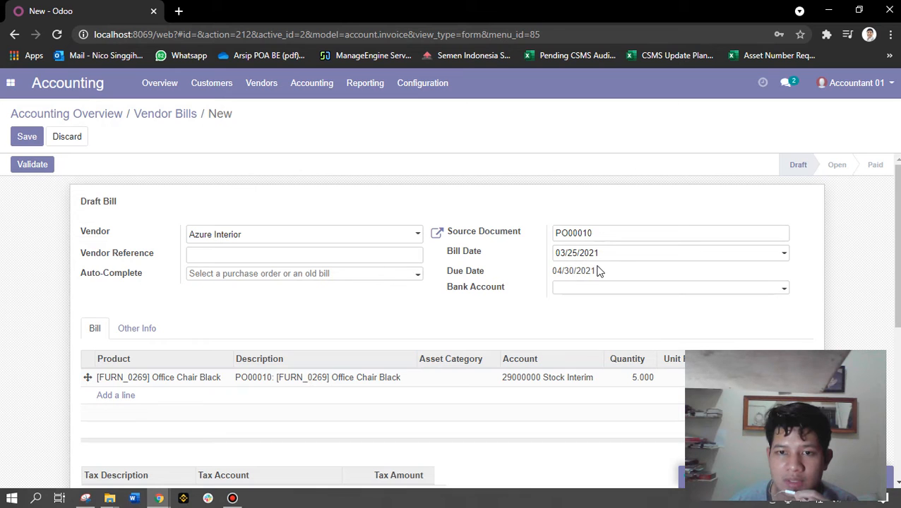
pyautogui.moveTo(599, 271); pyautogui.dragTo(539, 238)
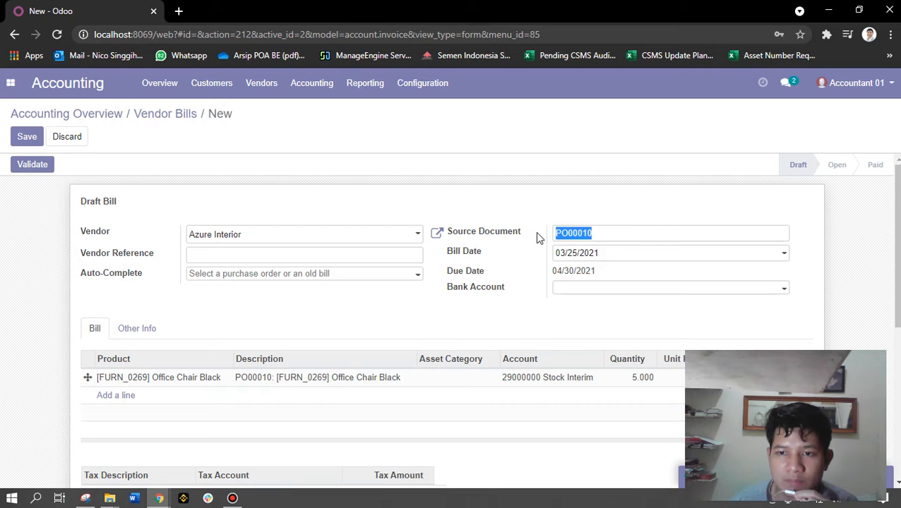
# Create a new ING bank account for Azure Interior with holder name 'testnet'
pyautogui.click(568, 289)
pyautogui.scroll(-1, 569, 294)
pyautogui.scroll(-1, 569, 294)
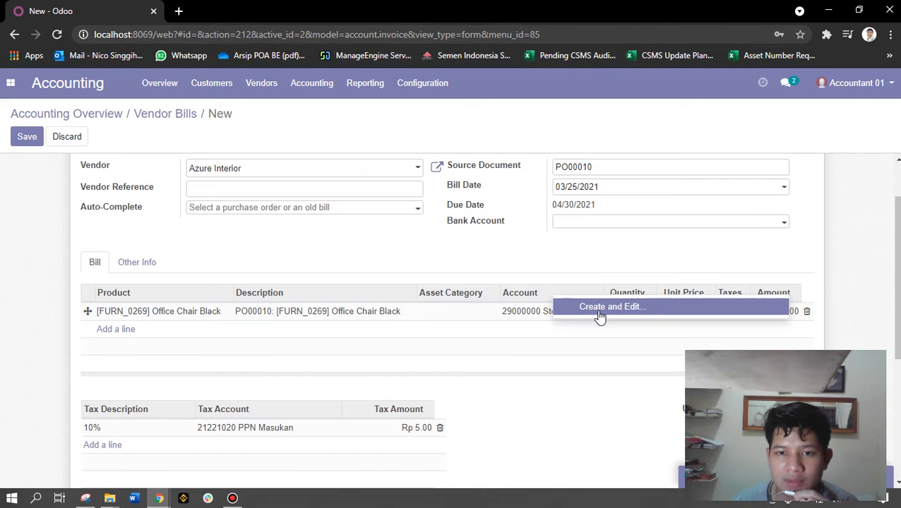
pyautogui.click(597, 313)
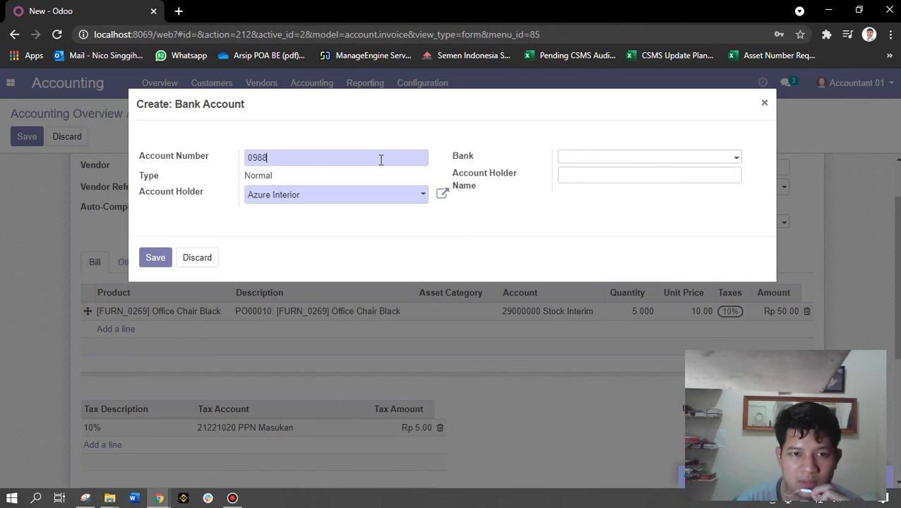
pyautogui.click(585, 159)
pyautogui.click(635, 195)
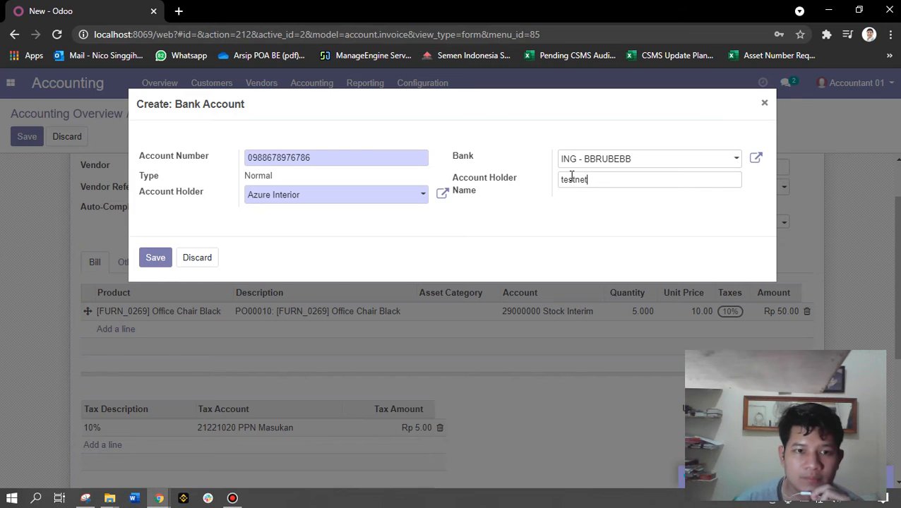
pyautogui.click(572, 178)
pyautogui.write('testnet')
pyautogui.click(153, 258)
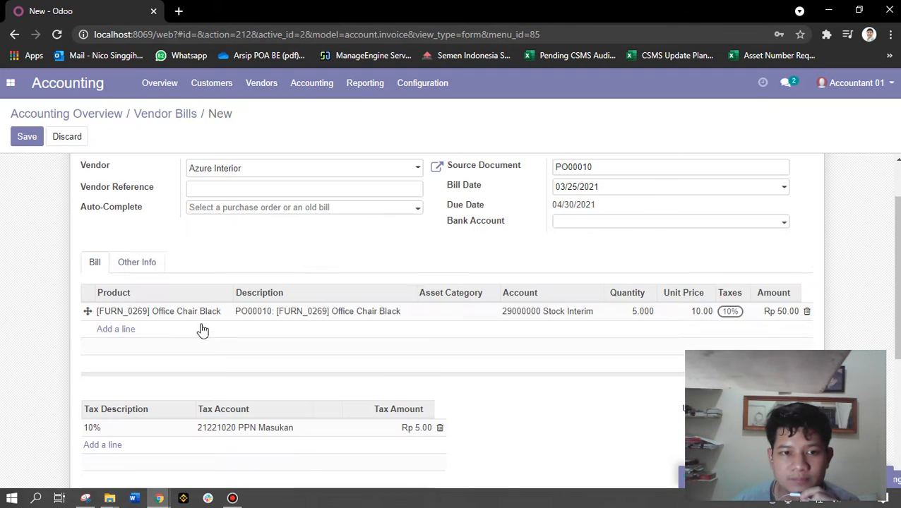
# Save the draft vendor bill
pyautogui.scroll(-1, 492, 263)
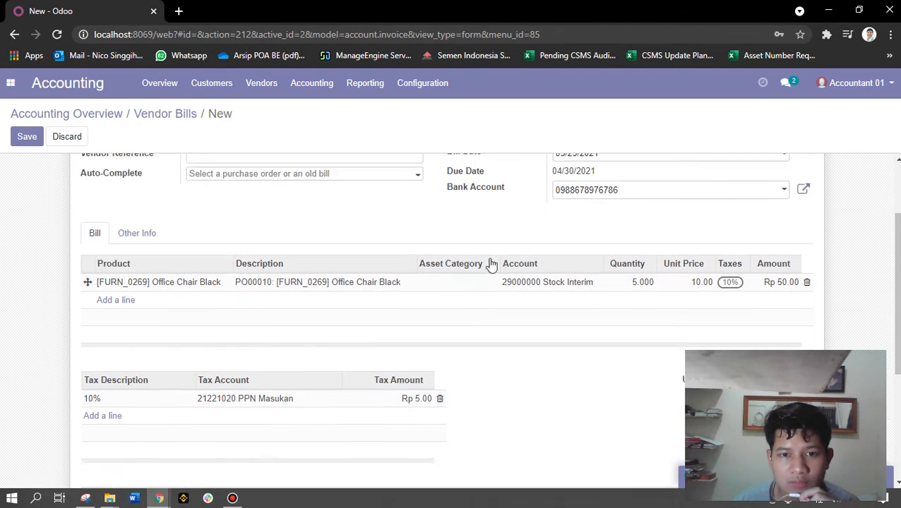
pyautogui.scroll(-5, 492, 263)
pyautogui.scroll(8, 573, 291)
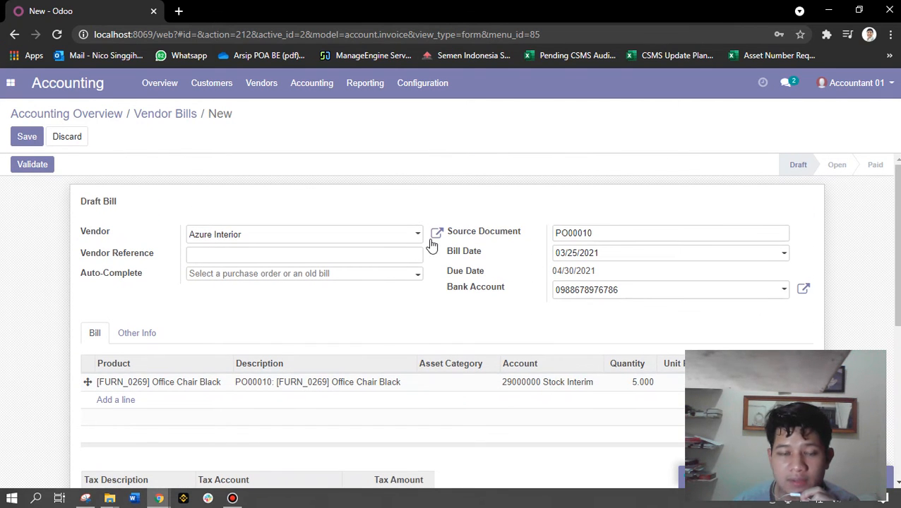
pyautogui.click(27, 137)
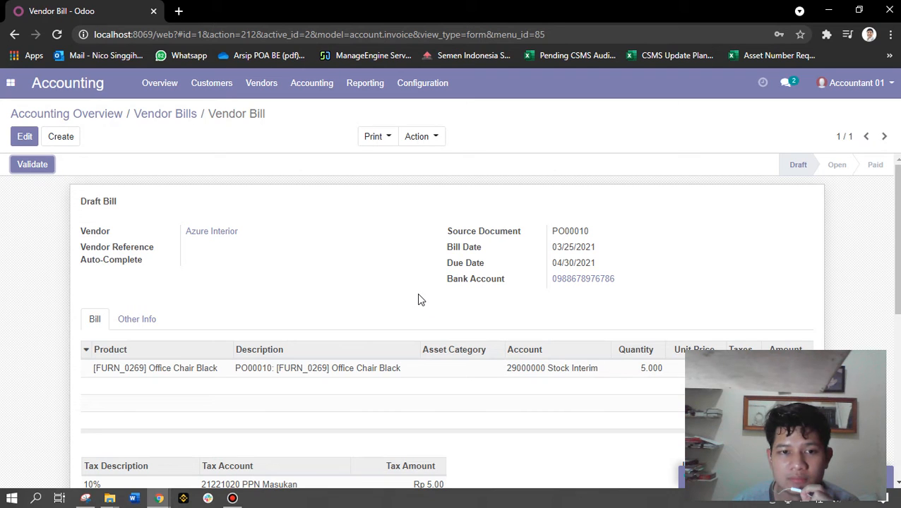
# Validate the draft bill as BILL/2021/0001 and start registering its payment
pyautogui.click(44, 166)
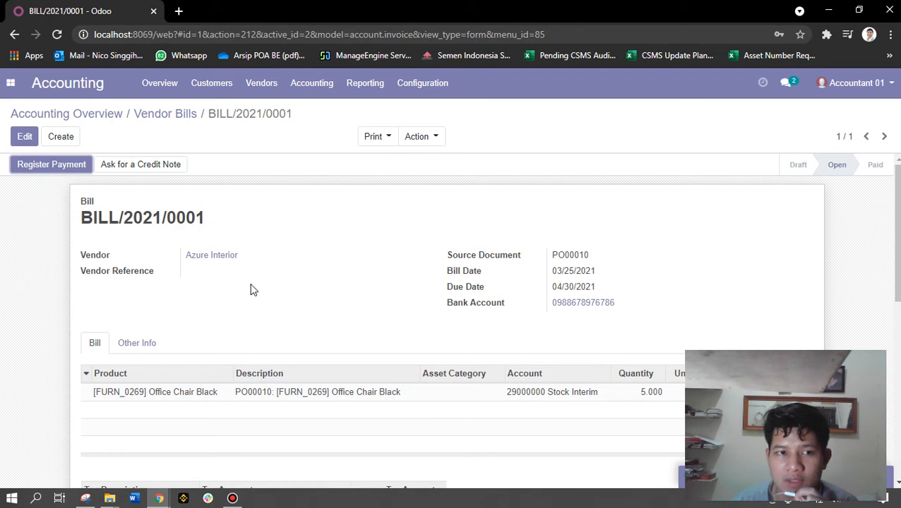
pyautogui.click(59, 165)
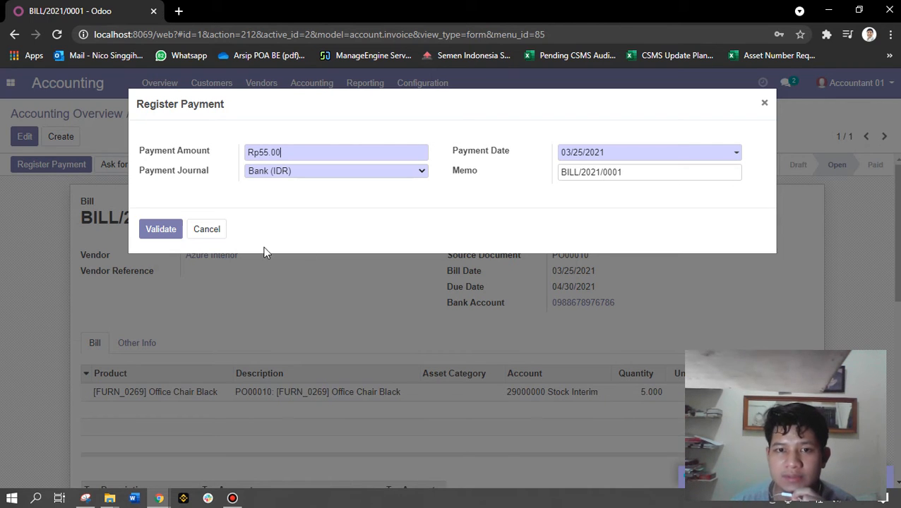
# Confirm the Rp55.00 Bank (IDR) payment dated 03/25/2021, then pause the screen recorder
pyautogui.click(161, 229)
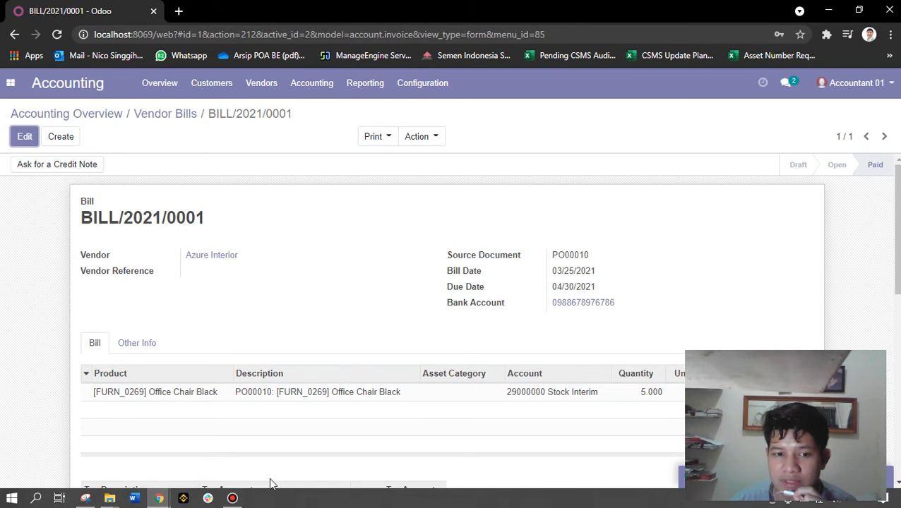
pyautogui.click(232, 499)
pyautogui.click(612, 125)
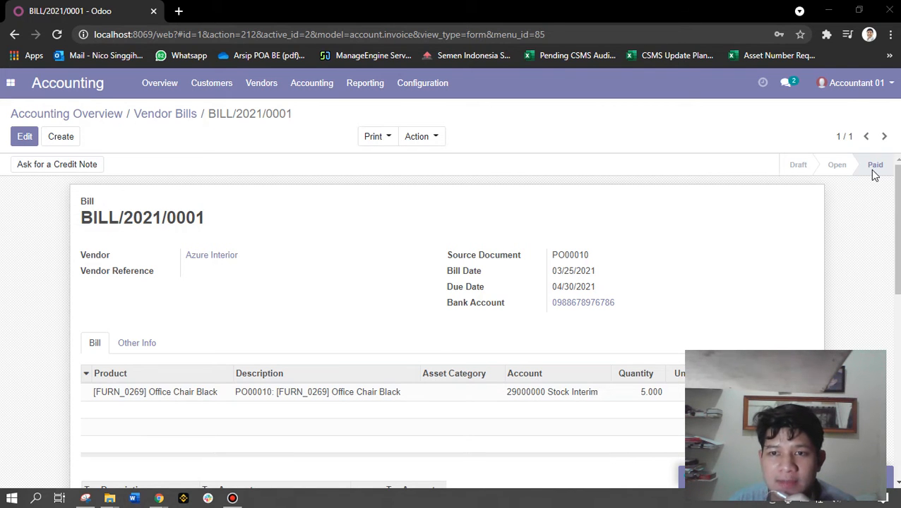
# Log out of the Accountant 01 account
pyautogui.moveTo(872, 170)
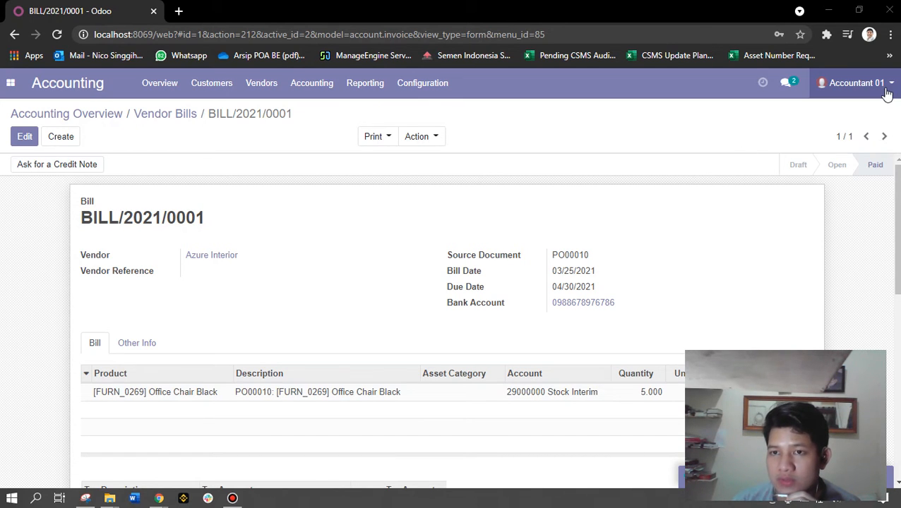
pyautogui.click(819, 91)
pyautogui.click(823, 205)
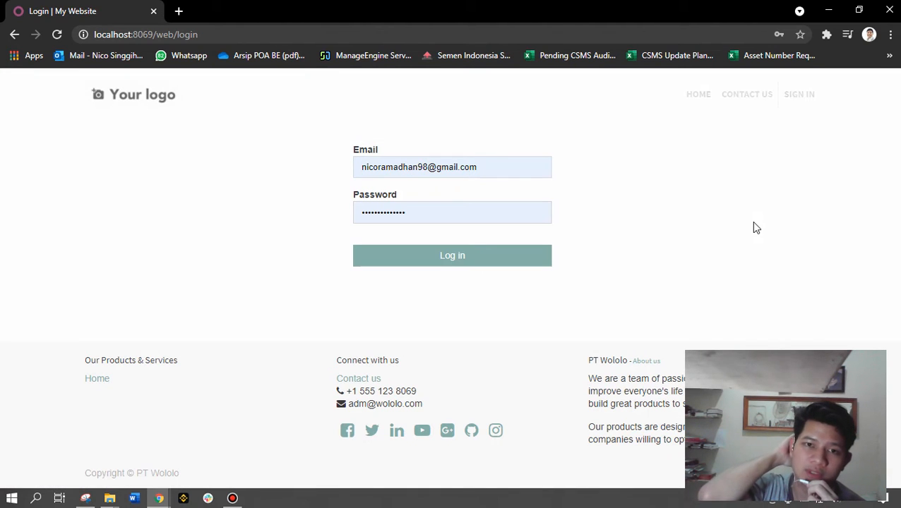
# Sign in as Salesperson 01 with the salesperson's email and password
pyautogui.click(517, 162)
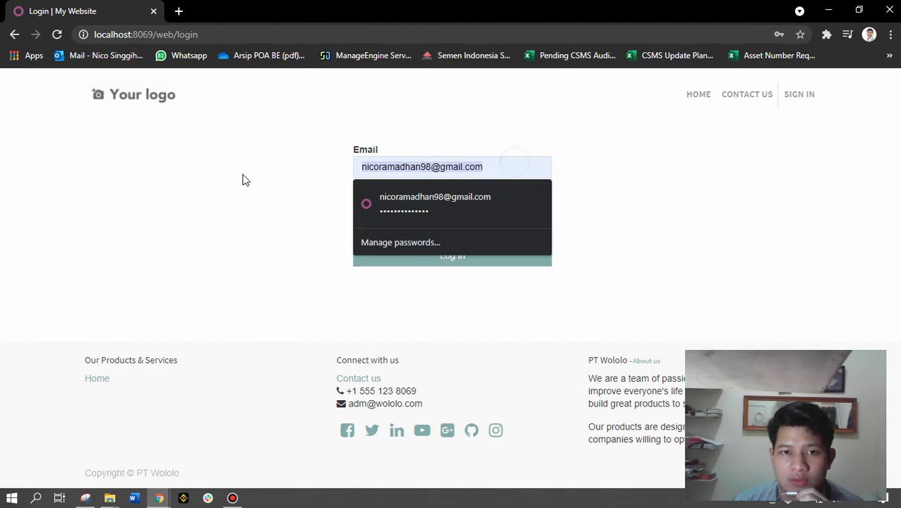
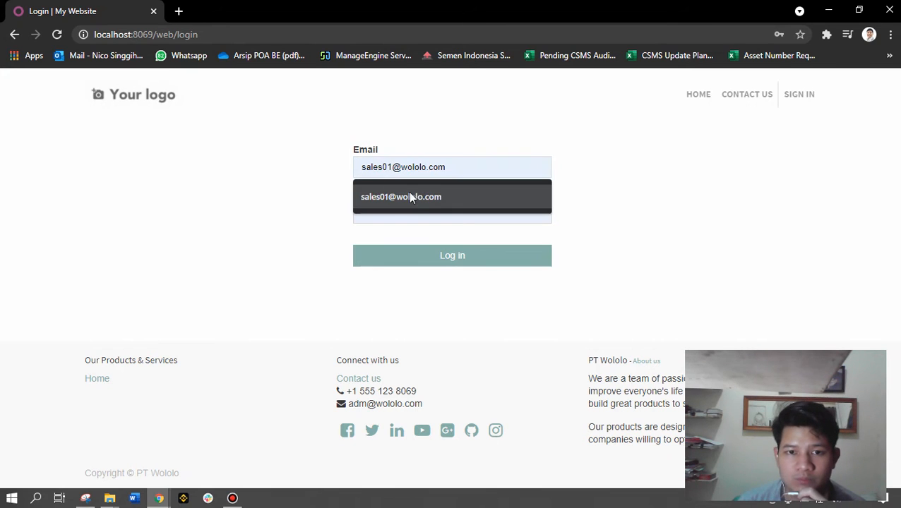
pyautogui.click(426, 195)
pyautogui.moveTo(428, 209); pyautogui.dragTo(316, 239)
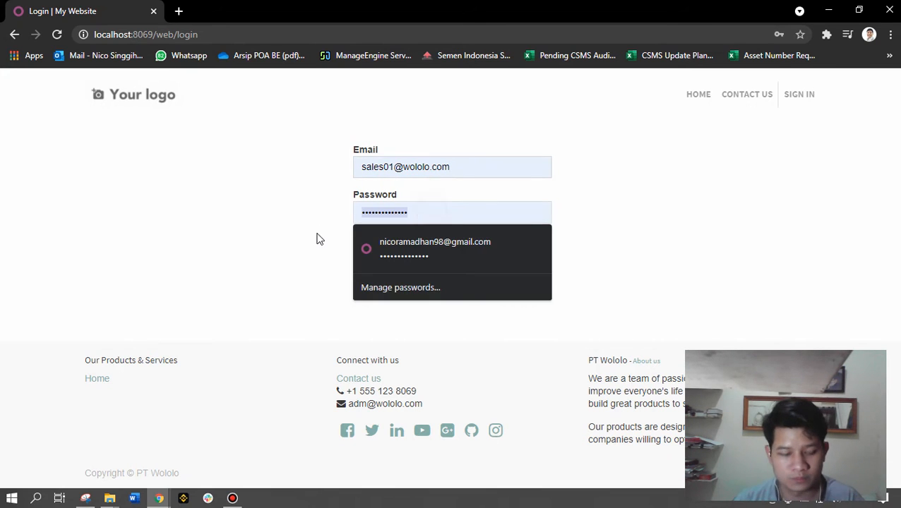
pyautogui.write('••••••')
pyautogui.click(382, 264)
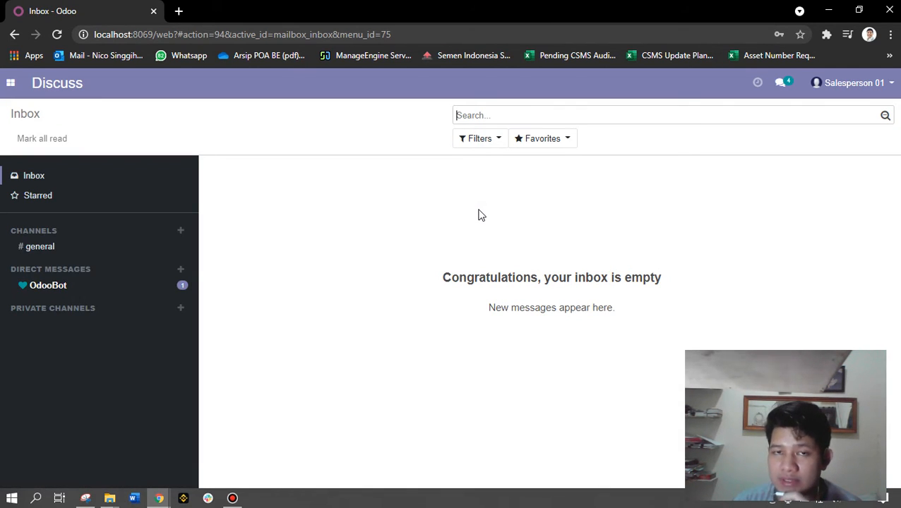
# Go to the Sales app and open sales order SO022 for Azure Interior
pyautogui.click(16, 96)
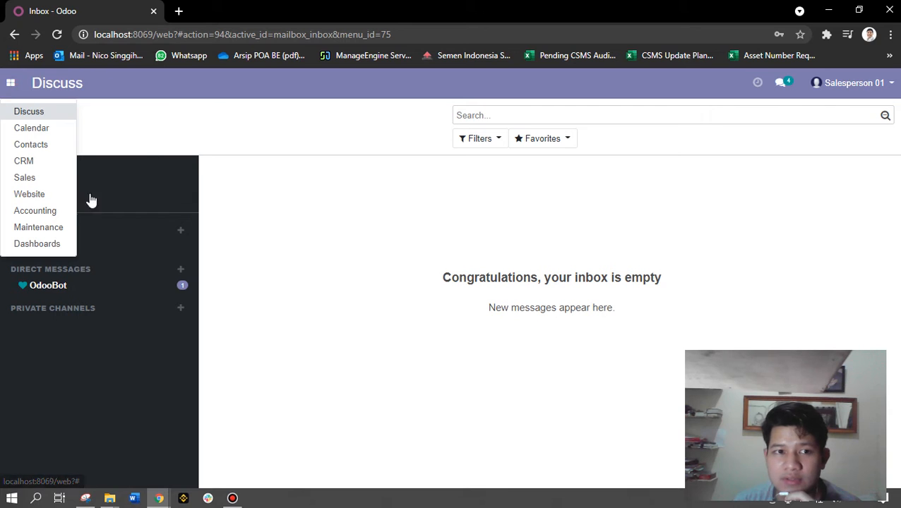
pyautogui.click(24, 181)
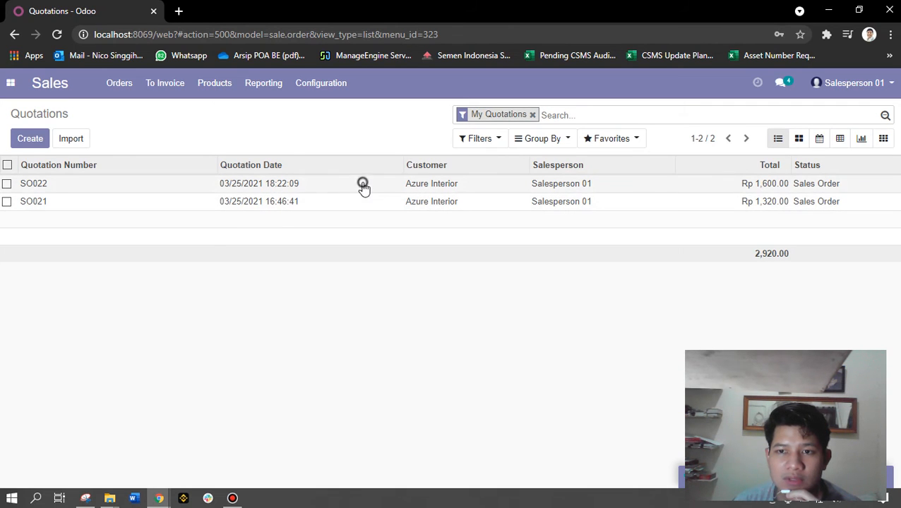
pyautogui.click(712, 188)
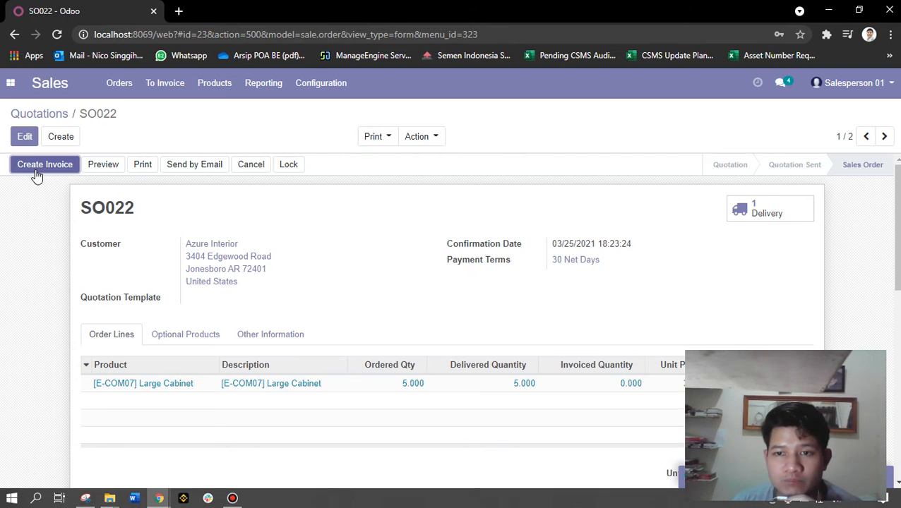
# Create an invoice from SO022's invoiceable lines and open it
pyautogui.scroll(-2, 261, 275)
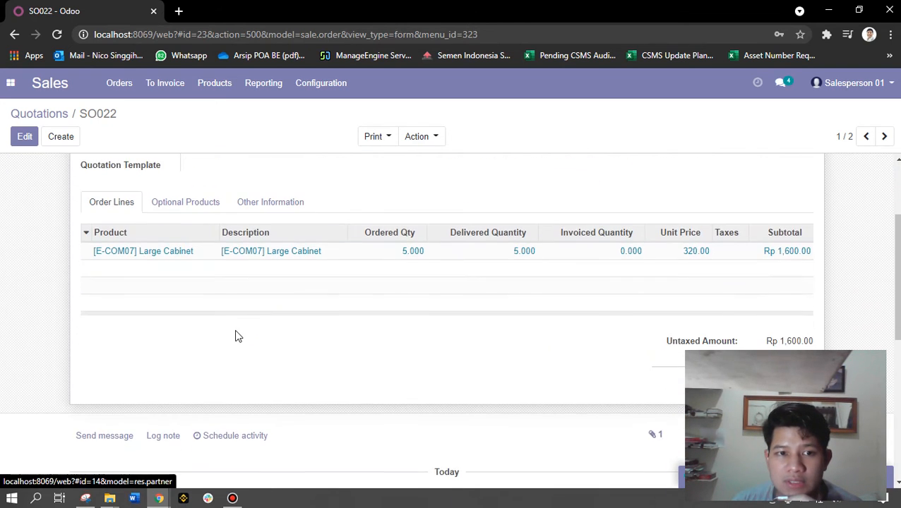
pyautogui.scroll(2, 237, 334)
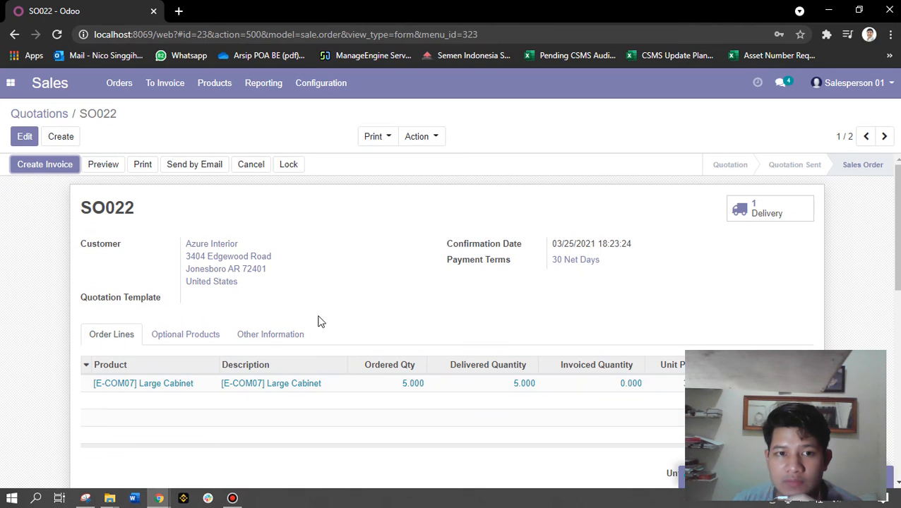
pyautogui.click(59, 168)
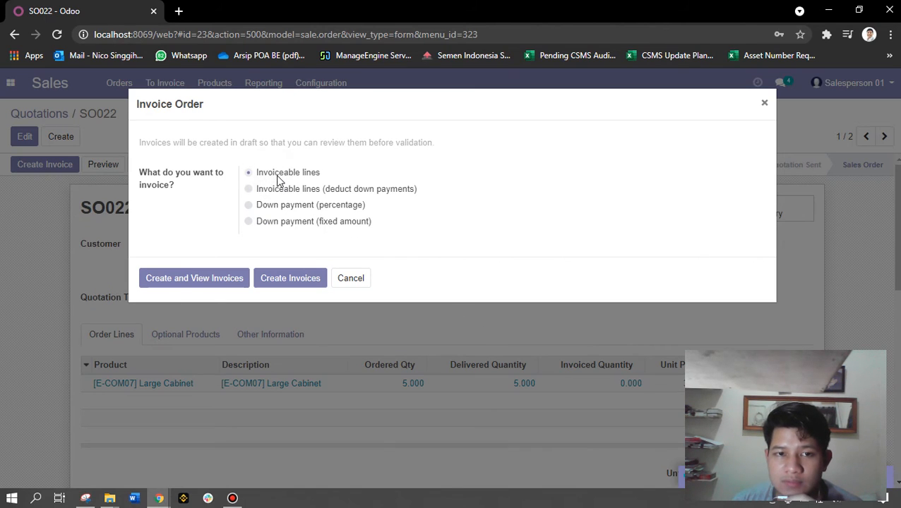
pyautogui.click(207, 278)
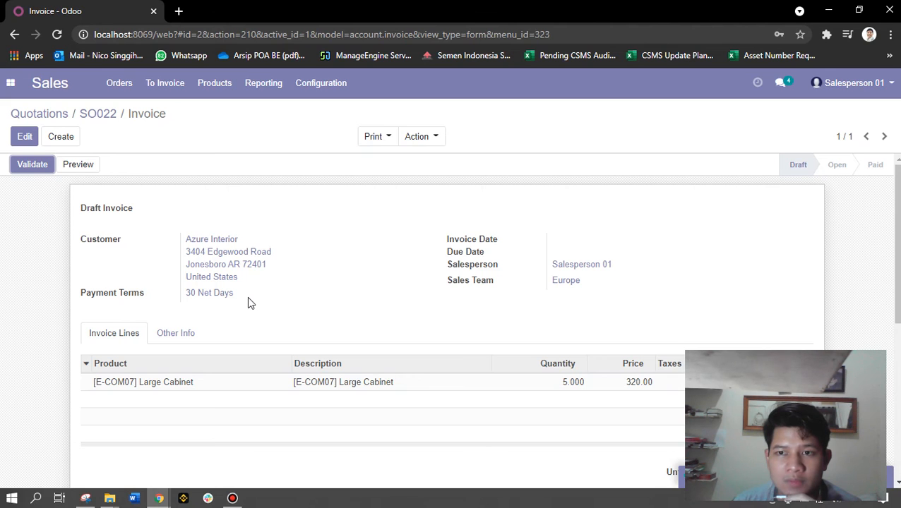
# Validate the draft invoice for 5 Large Cabinets, making it INV/2021/0001
pyautogui.scroll(-1, 353, 331)
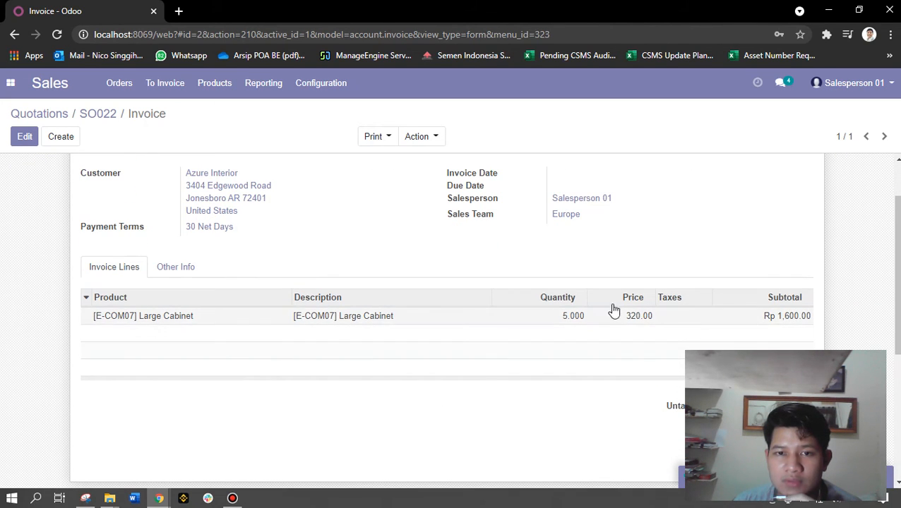
pyautogui.scroll(-1, 187, 365)
pyautogui.scroll(2, 187, 365)
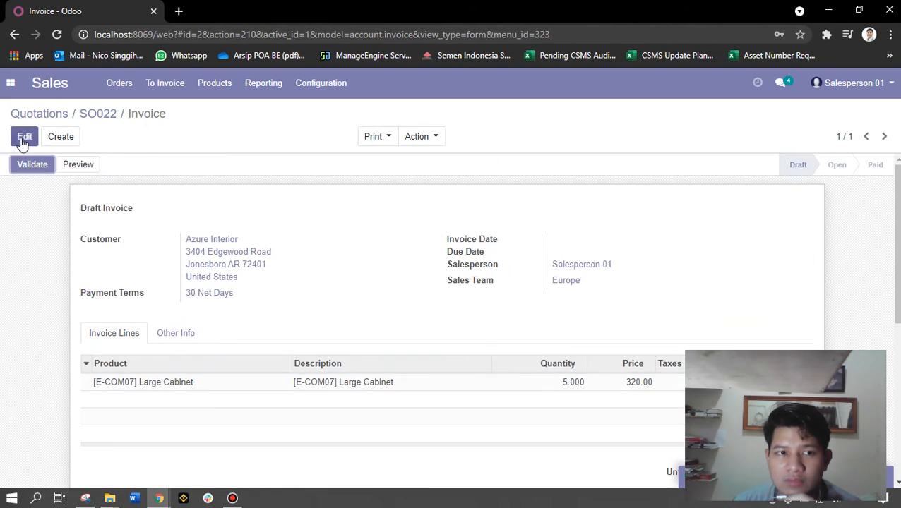
pyautogui.scroll(-2, 322, 338)
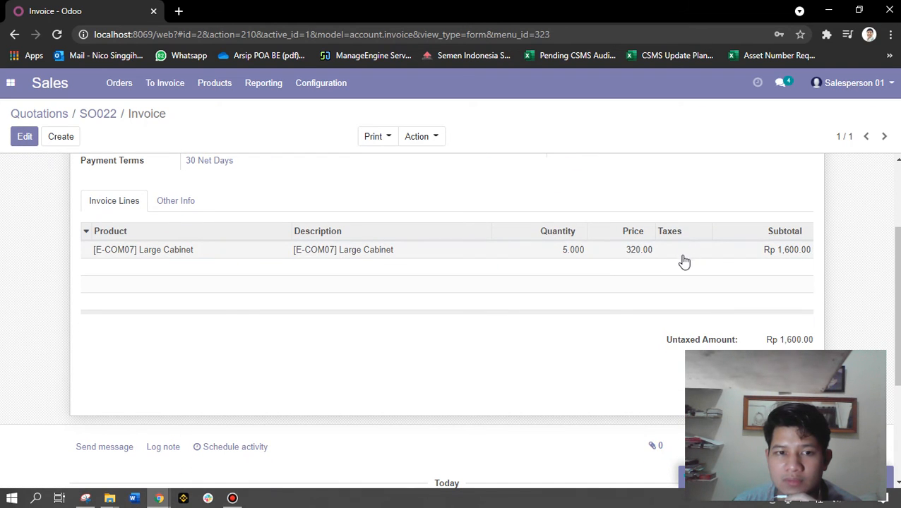
pyautogui.scroll(2, 495, 332)
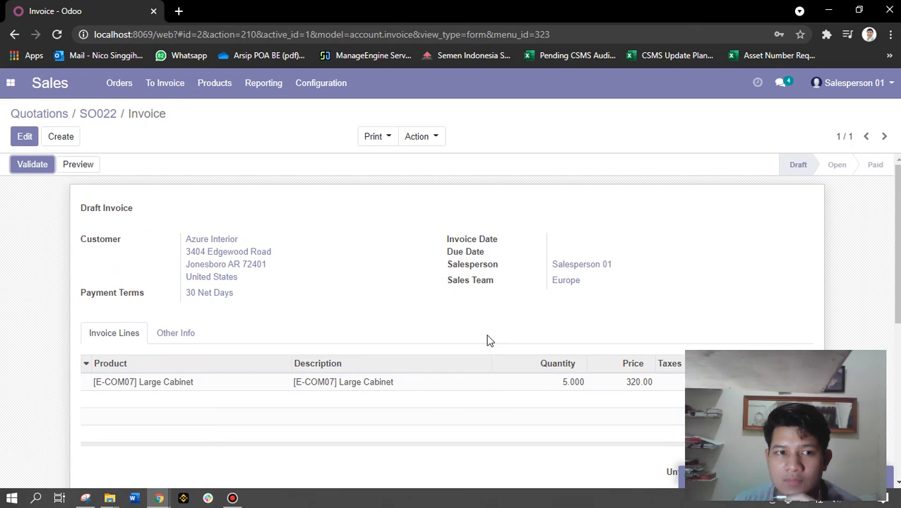
pyautogui.scroll(-2, 519, 374)
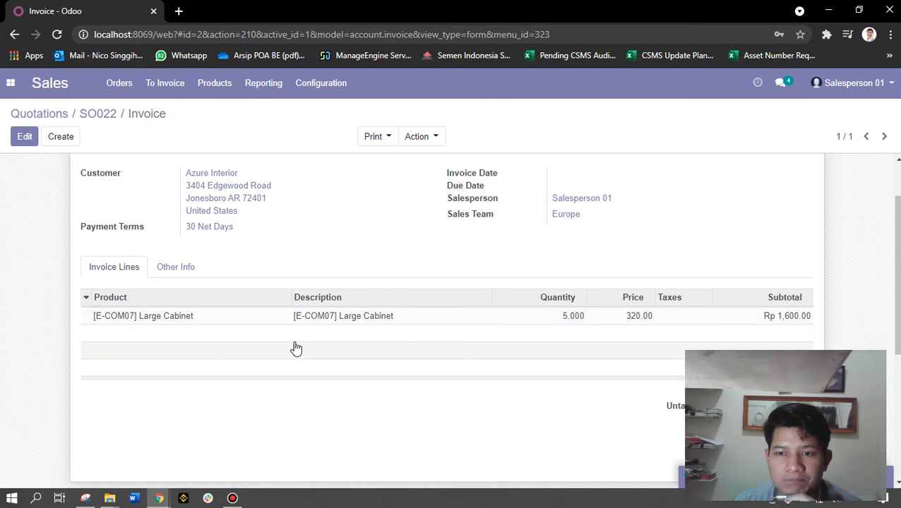
pyautogui.scroll(2, 296, 348)
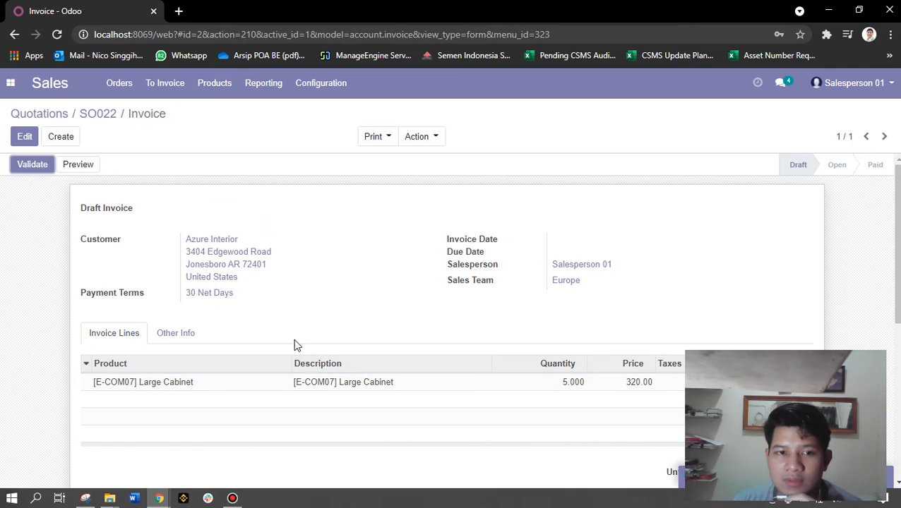
pyautogui.click(34, 166)
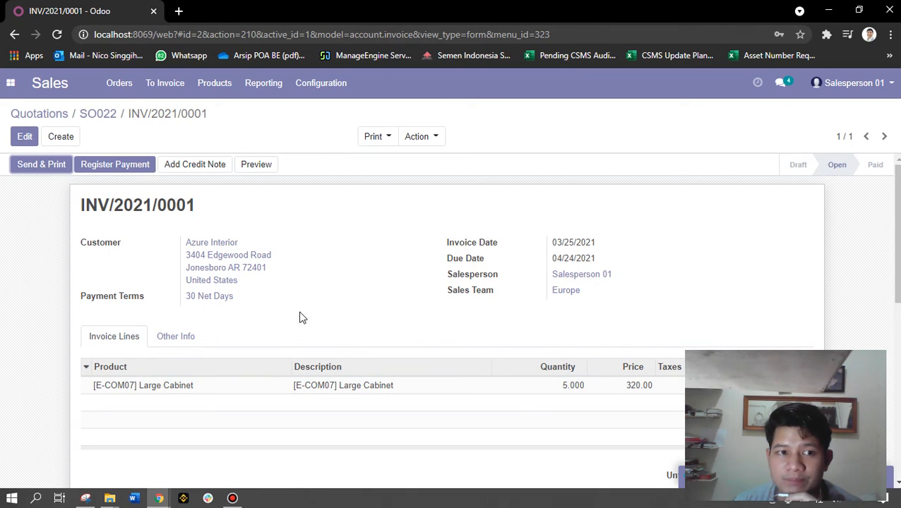
# Send & Print INV/2021/0001 to Azure Interior, then open Invoice - INV_2021_0001.pdf
pyautogui.click(38, 167)
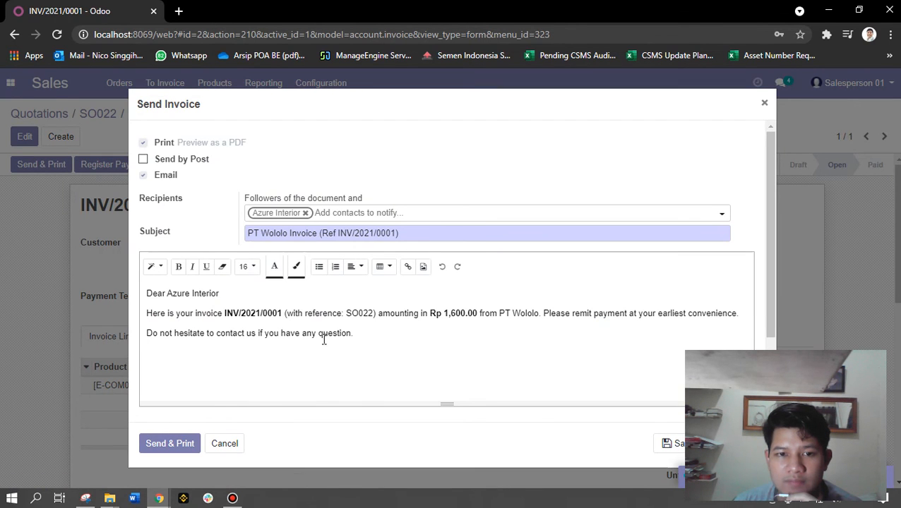
pyautogui.scroll(-3, 282, 360)
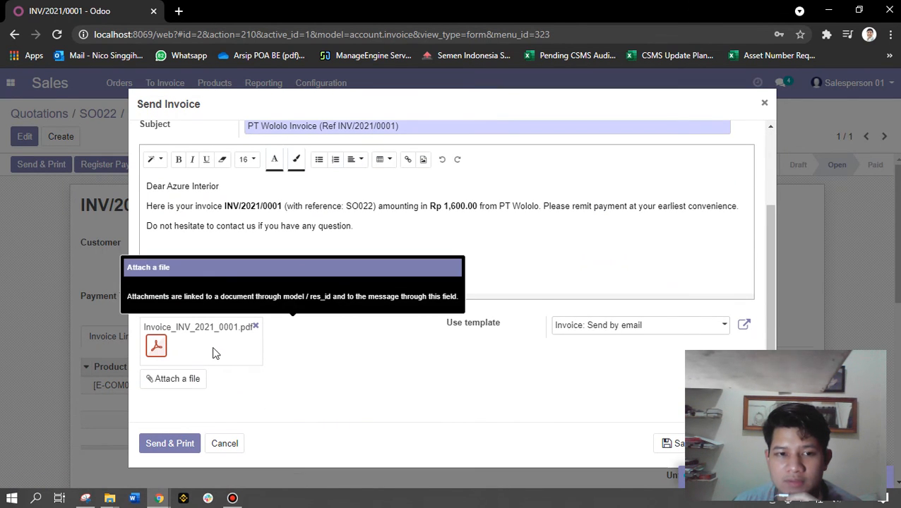
pyautogui.scroll(3, 342, 358)
pyautogui.scroll(-2, 336, 338)
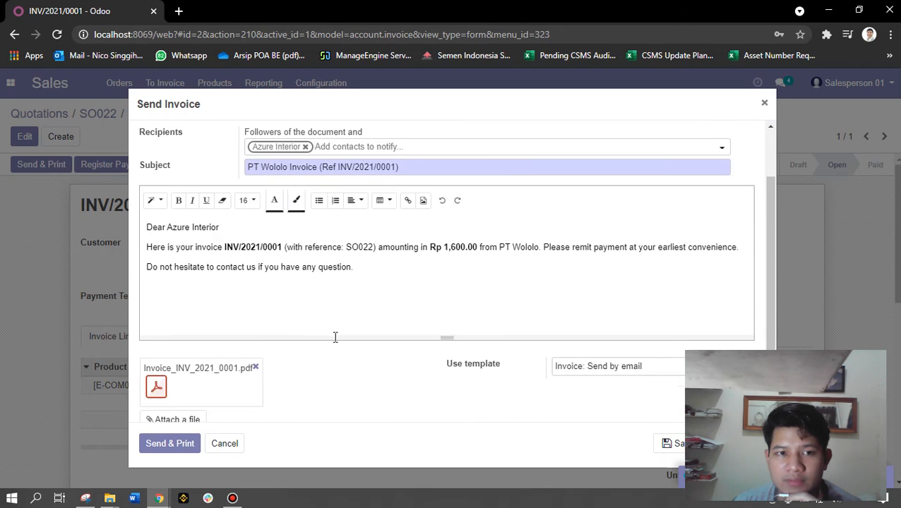
pyautogui.scroll(2, 203, 169)
pyautogui.scroll(-2, 261, 332)
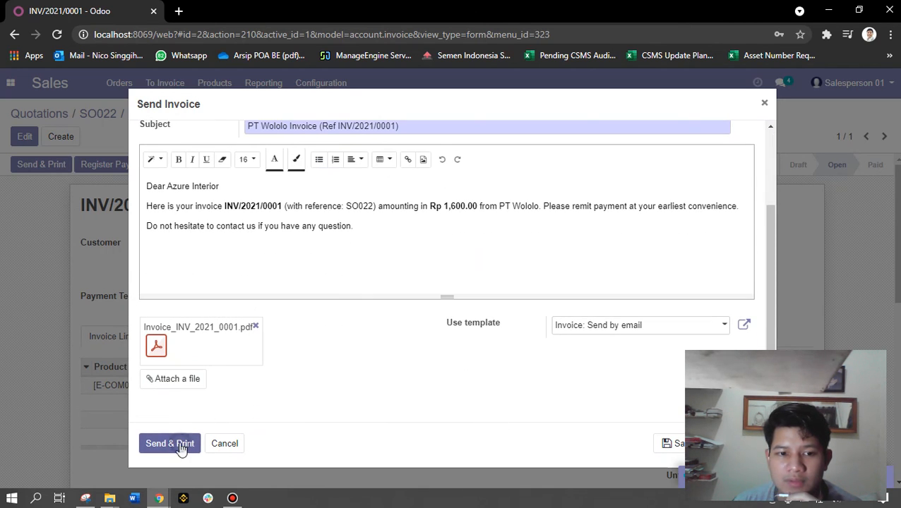
pyautogui.click(180, 445)
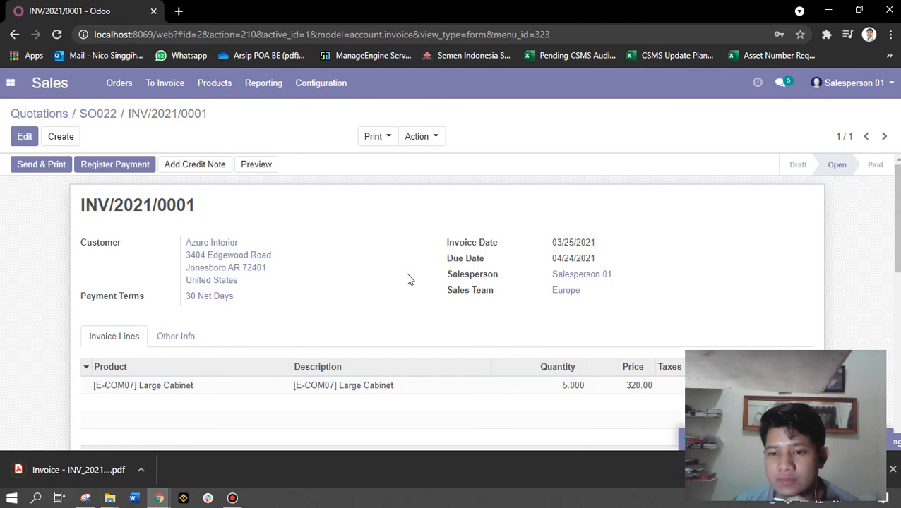
pyautogui.click(102, 468)
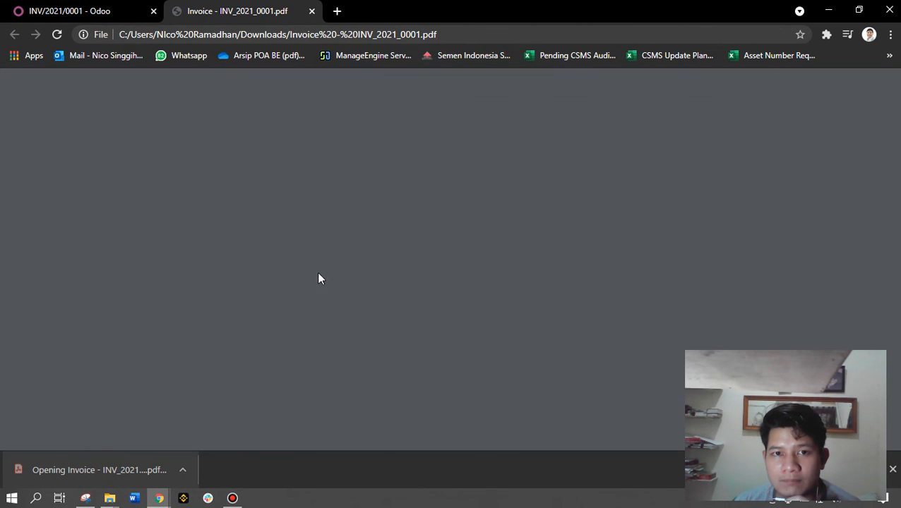
# Scroll through the Rp 1,600.00 invoice PDF and close its tab
pyautogui.scroll(-5, 469, 295)
pyautogui.scroll(5, 468, 295)
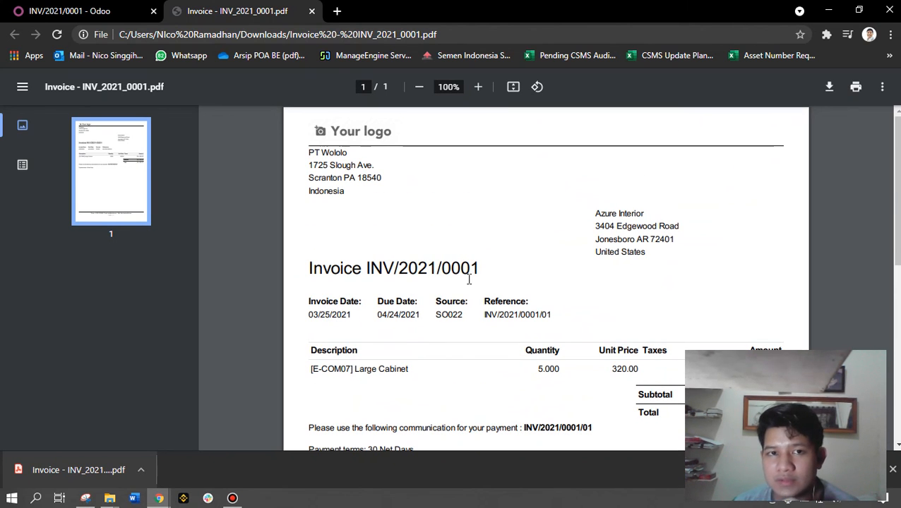
pyautogui.click(312, 12)
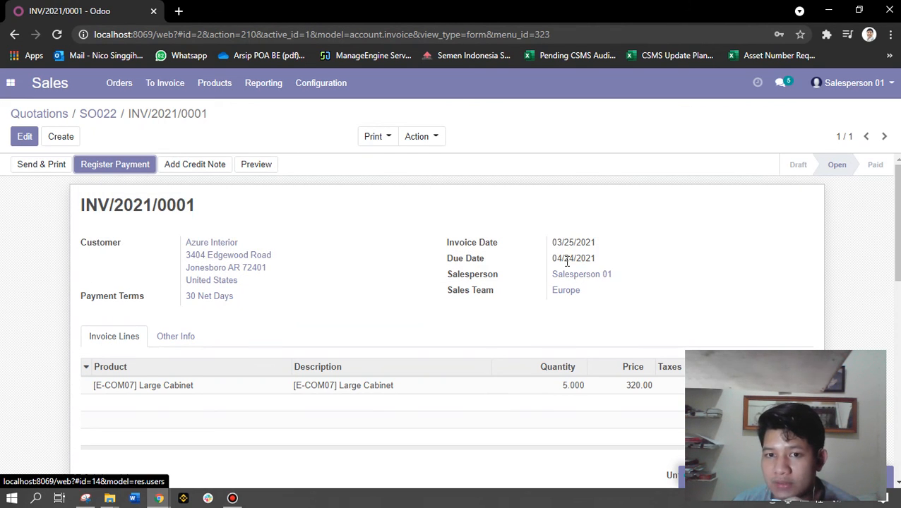
# Point out the 04/24/2021 due date, then register the Rp1,600.00 Bank (IDR) payment
pyautogui.moveTo(557, 259); pyautogui.dragTo(566, 257)
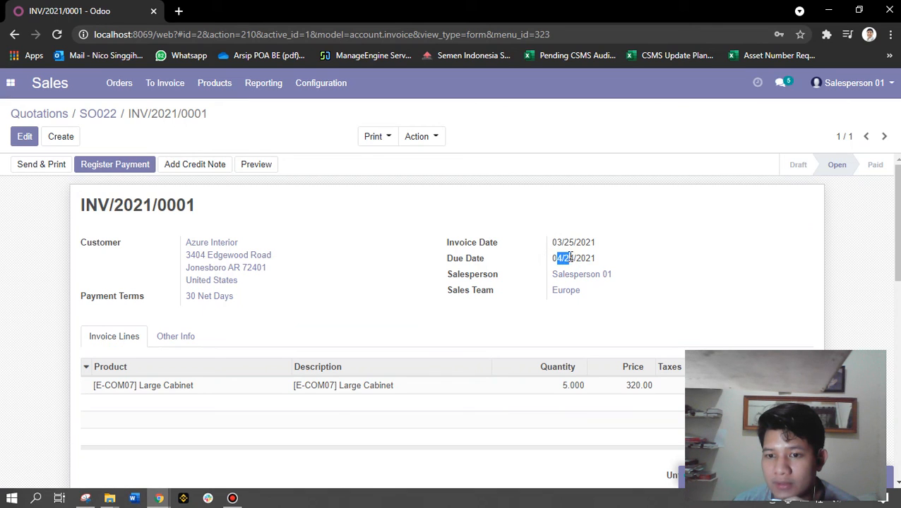
pyautogui.click(828, 206)
pyautogui.moveTo(599, 261)
pyautogui.mouseDown()
pyautogui.moveTo(547, 261)
pyautogui.moveTo(599, 259)
pyautogui.mouseUp()
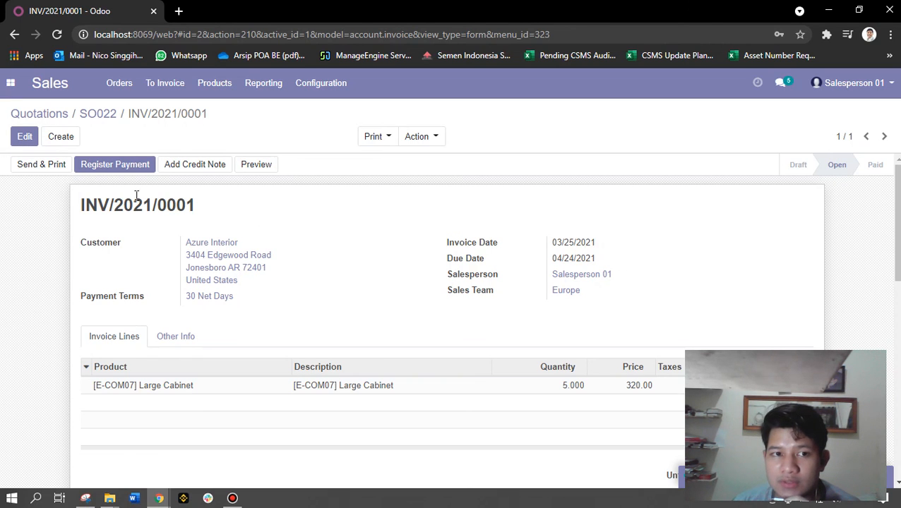
pyautogui.click(120, 173)
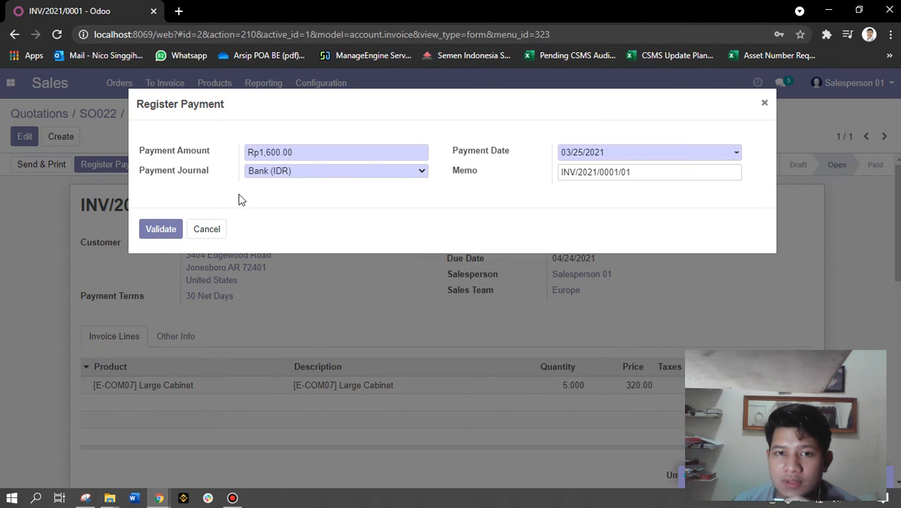
pyautogui.click(165, 233)
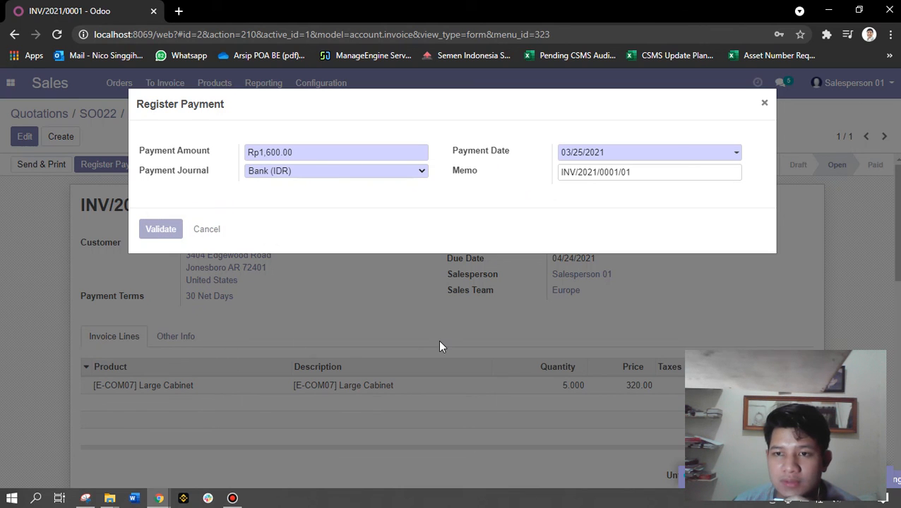